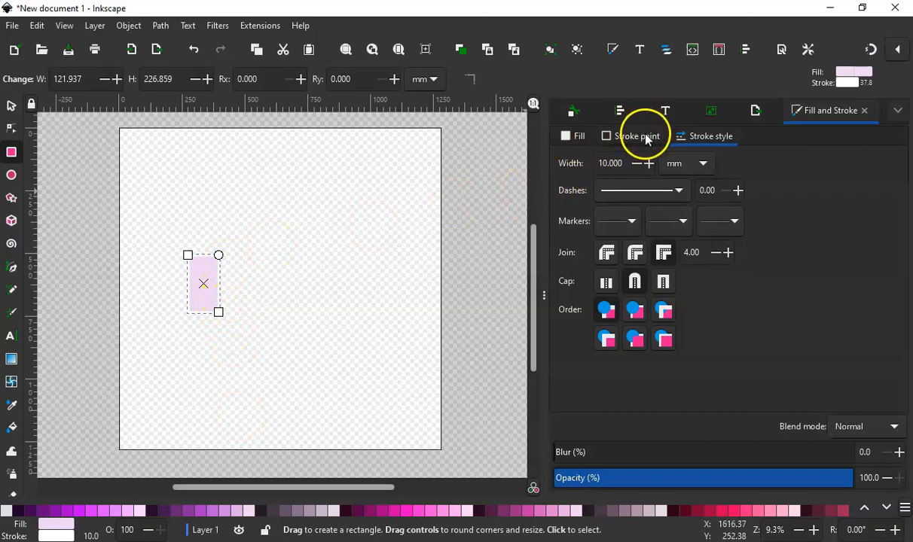
# Remove the stroke paint from the pale pink rectangle.
pyautogui.click(644, 137)
pyautogui.click(564, 159)
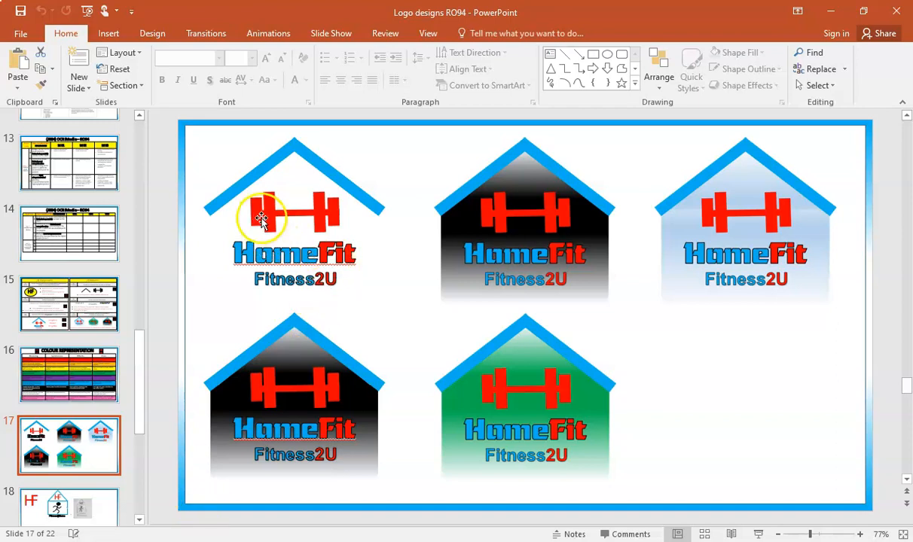
# Copy a red dumbbell piece from the first HomeFit logo in PowerPoint and paste it into the Inkscape drawing.
pyautogui.click(262, 215)
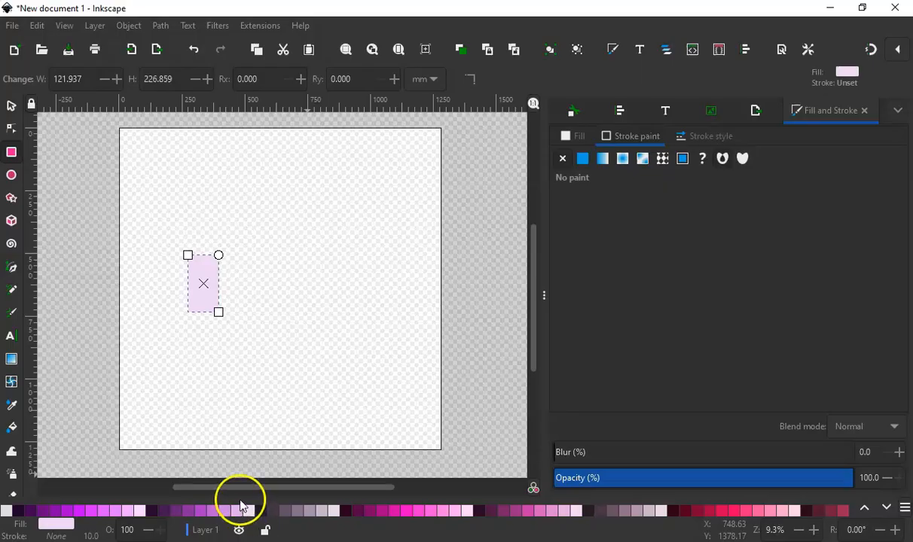
pyautogui.click(37, 26)
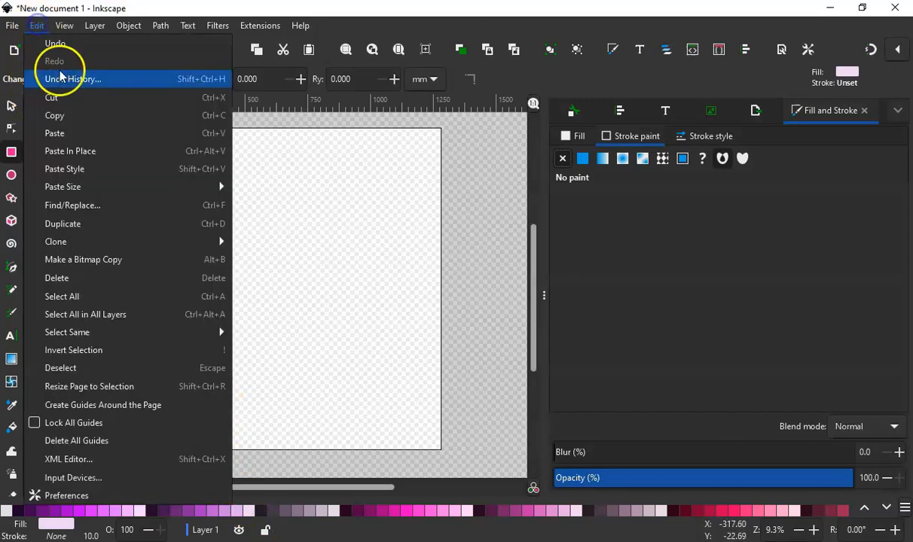
pyautogui.click(81, 135)
pyautogui.click(200, 207)
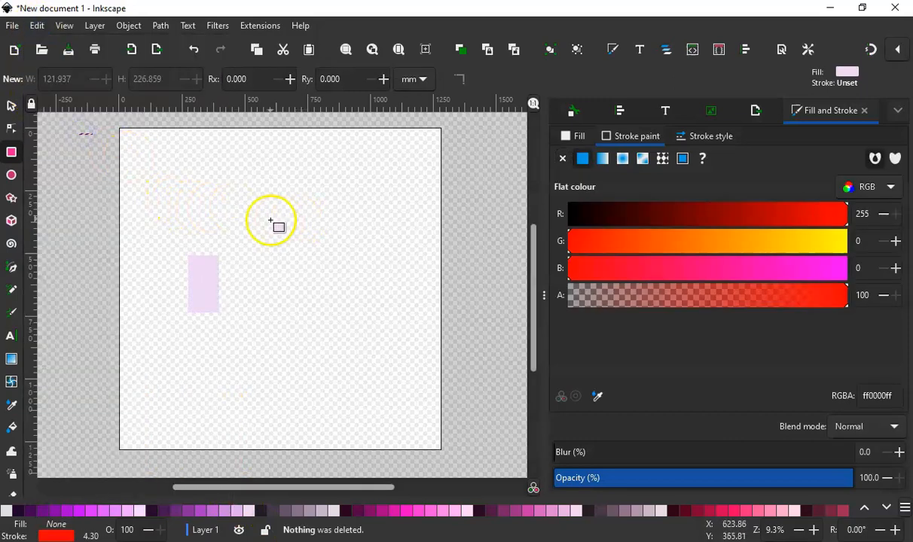
# Move the pasted red shape onto the lower middle of the page, to about X 554 mm, Y 959 mm.
pyautogui.click(11, 105)
pyautogui.click(81, 133)
pyautogui.moveTo(103, 148); pyautogui.dragTo(153, 182)
pyautogui.click(113, 148)
pyautogui.moveTo(112, 148); pyautogui.dragTo(292, 395)
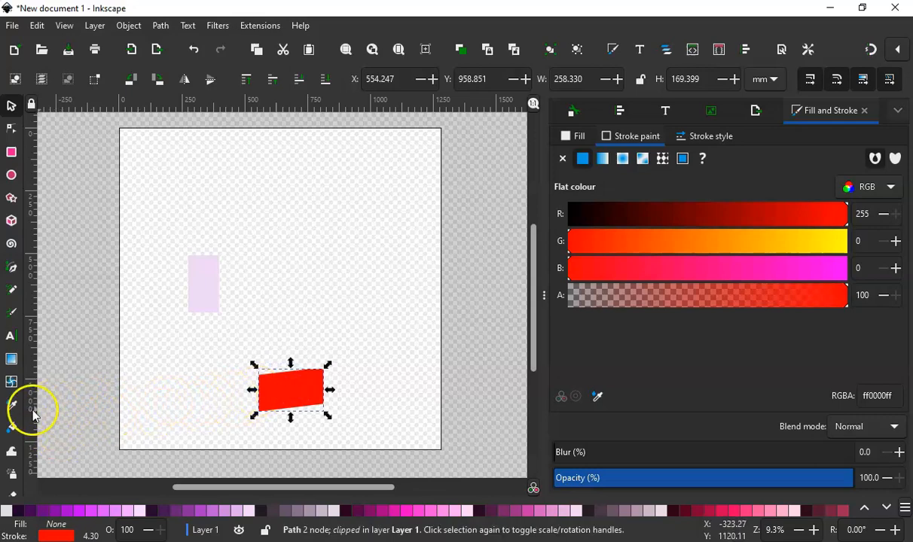
# Fill the pink rectangle with the red sampled from the pasted shape using the colour picker.
pyautogui.click(202, 288)
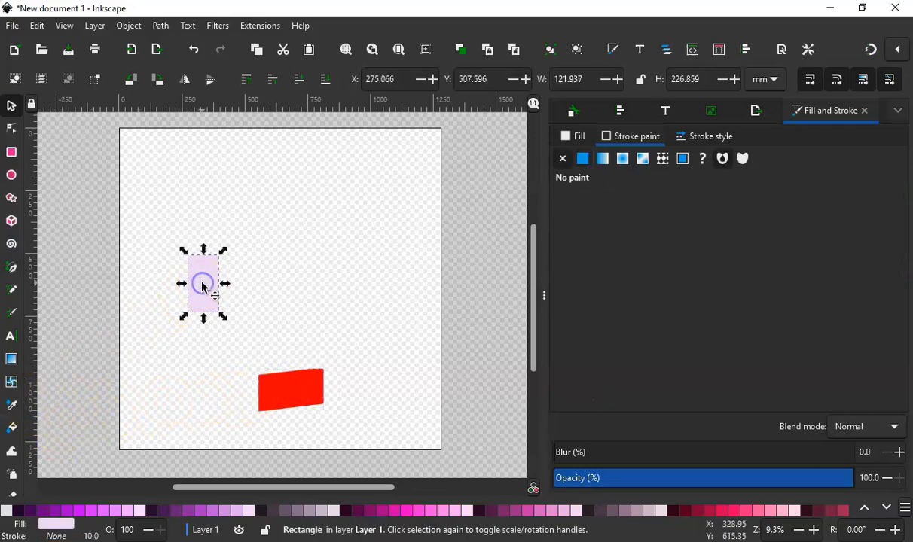
pyautogui.click(12, 406)
pyautogui.click(295, 388)
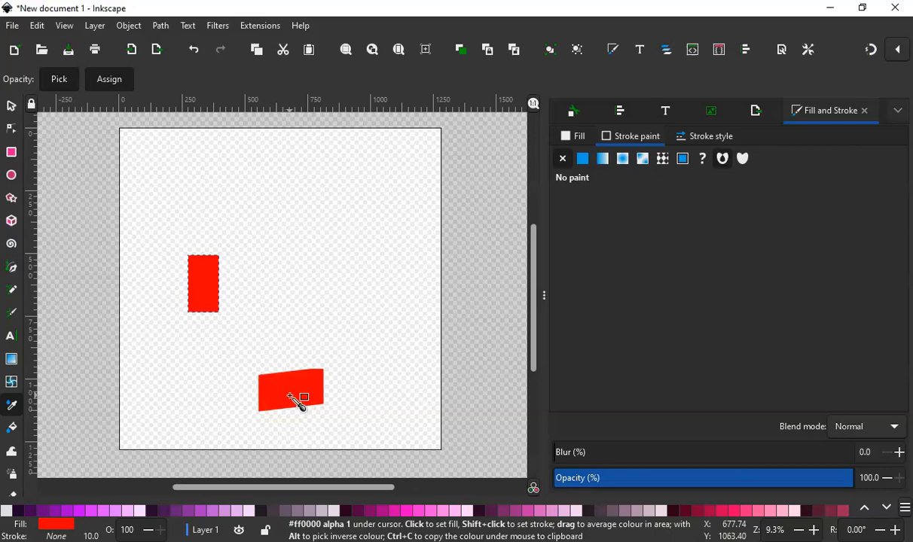
# Delete the pasted red sample shape, keeping only the recoloured rectangle.
pyautogui.click(11, 106)
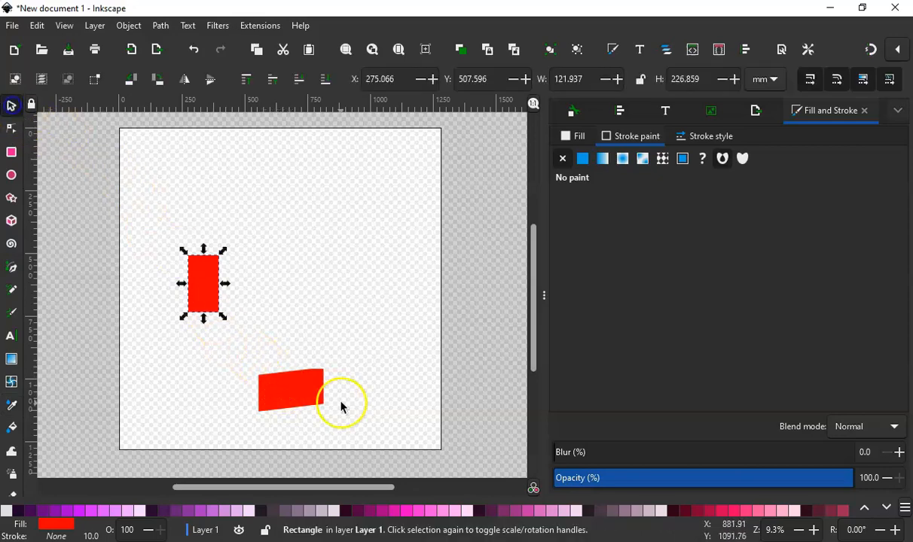
pyautogui.click(294, 397)
pyautogui.press('Delete')
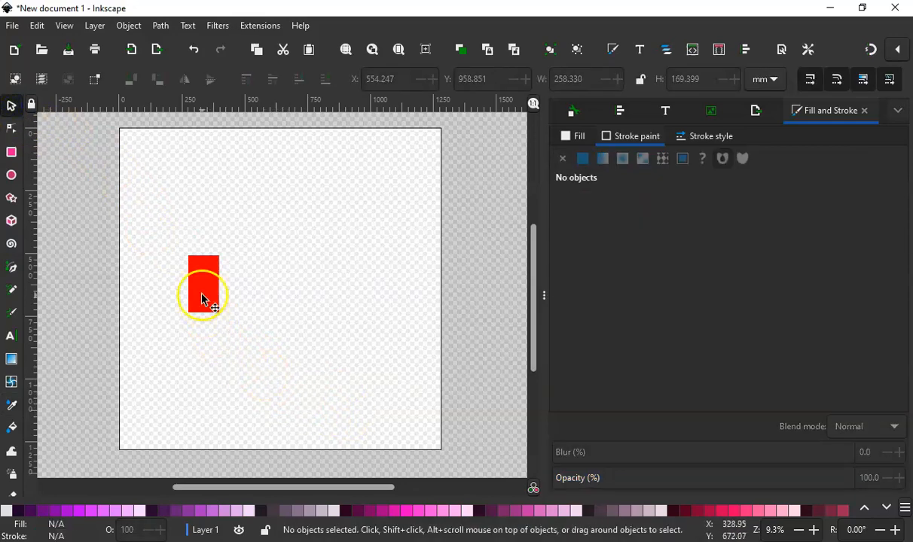
# Shrink the red rectangle to about 65 mm wide and 181 mm high.
pyautogui.click(205, 291)
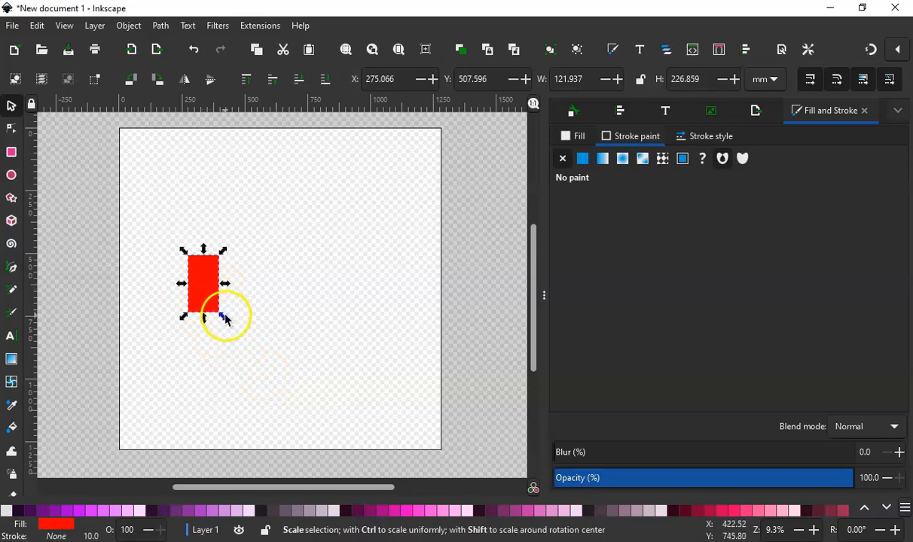
pyautogui.moveTo(224, 319)
pyautogui.mouseDown()
pyautogui.moveTo(212, 301)
pyautogui.moveTo(213, 310)
pyautogui.mouseUp()
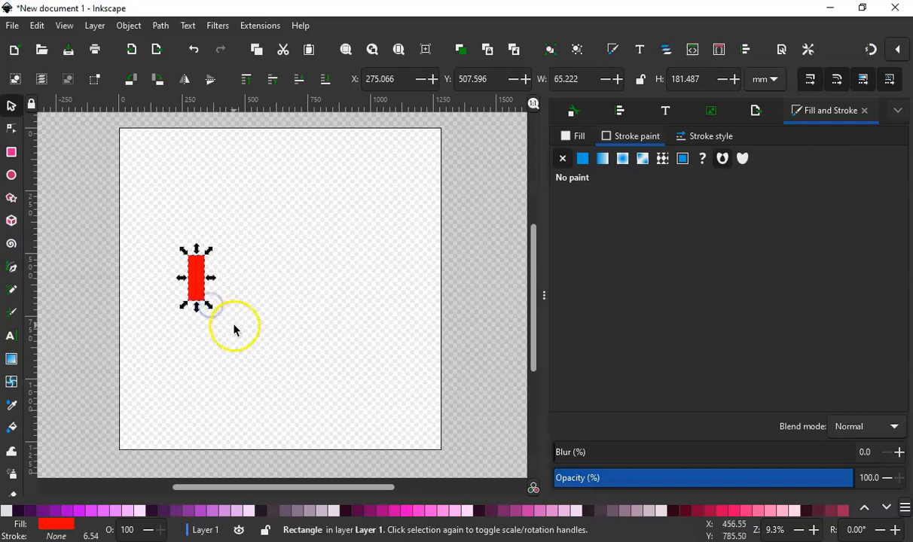
# Duplicate the red rectangle and place one of the two at about X 708 mm, Y 513 mm as the opposite outer plate.
pyautogui.click(162, 285)
pyautogui.click(197, 285)
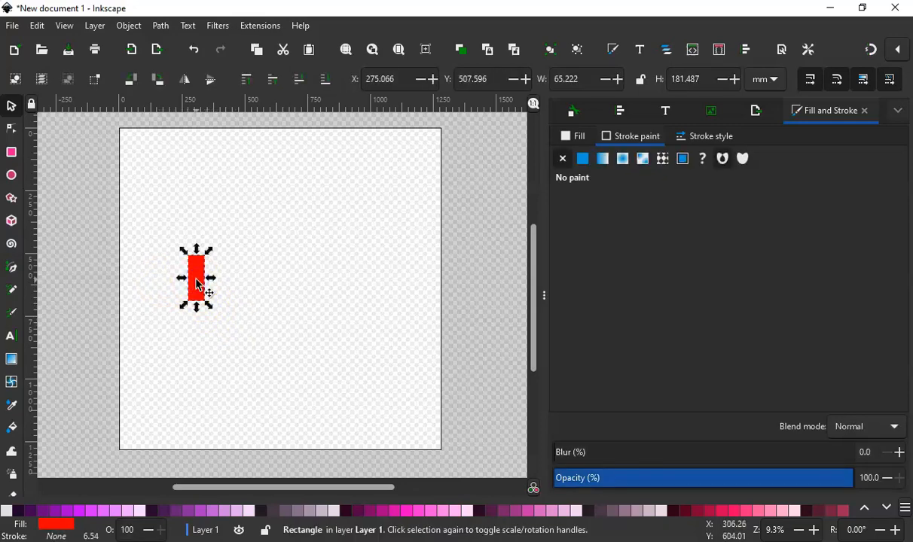
pyautogui.press('ctrl')
pyautogui.moveTo(198, 285); pyautogui.dragTo(313, 287)
pyautogui.hotkey('ctrl', 'd')
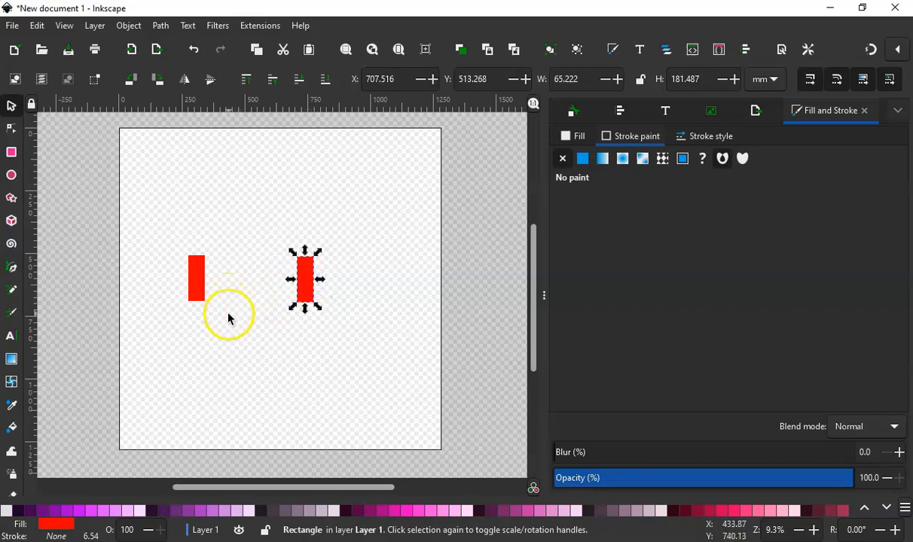
# Add two copies of the rectangle stretched to about 272 mm high as inner plates, one beside each outer plate.
pyautogui.press('ctrl')
pyautogui.hotkey('ctrl', 'v')
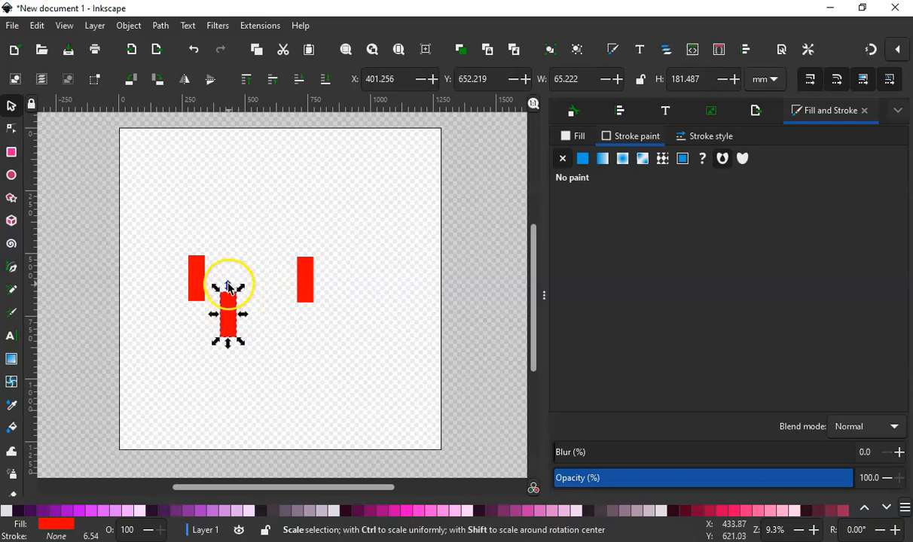
pyautogui.press('shift')
pyautogui.moveTo(230, 289); pyautogui.dragTo(283, 273)
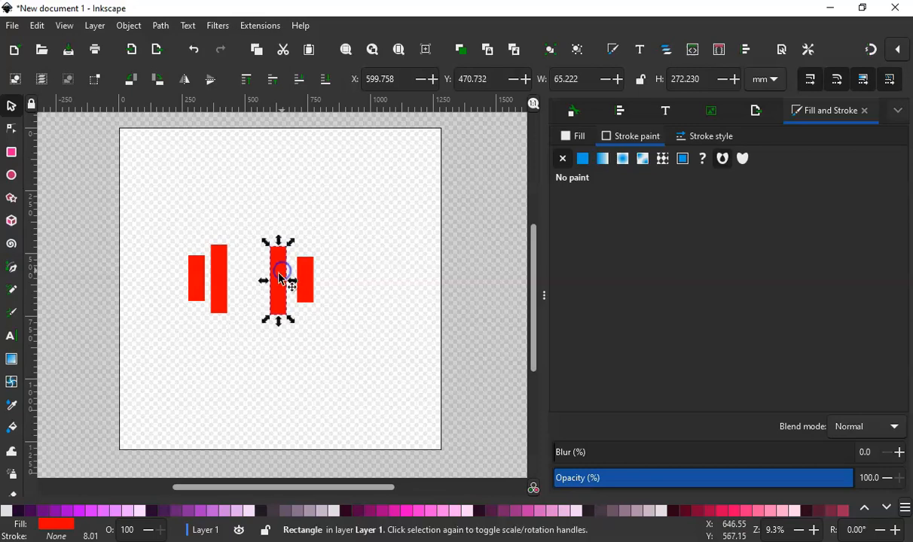
pyautogui.click(323, 340)
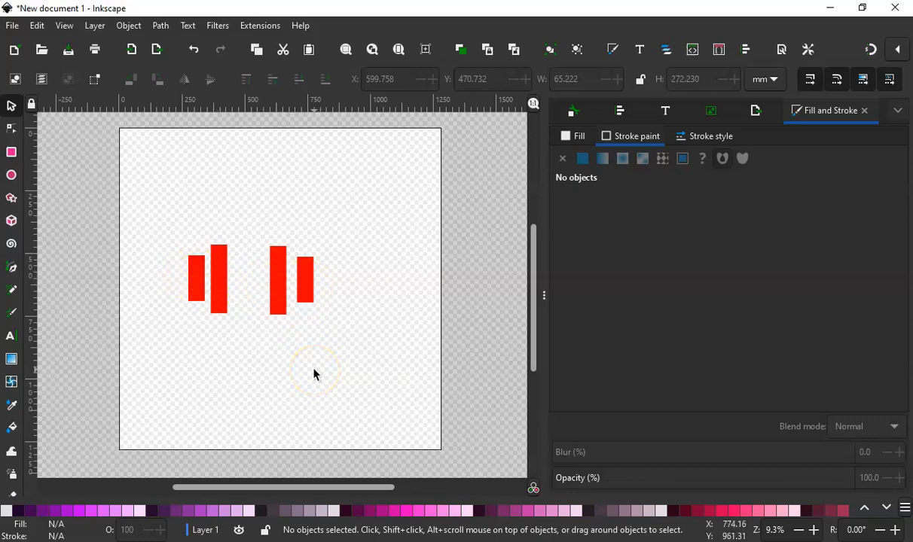
# Place a copy of the left tall plate below the others and rotate it to roughly horizontal with the Tweak tool's rotate mode.
pyautogui.click(219, 289)
pyautogui.moveTo(220, 288); pyautogui.dragTo(246, 383)
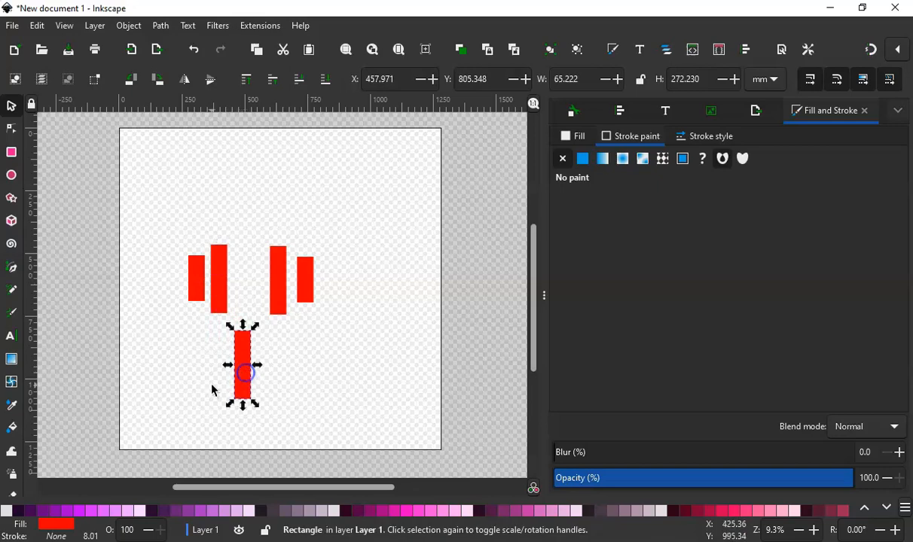
pyautogui.click(17, 453)
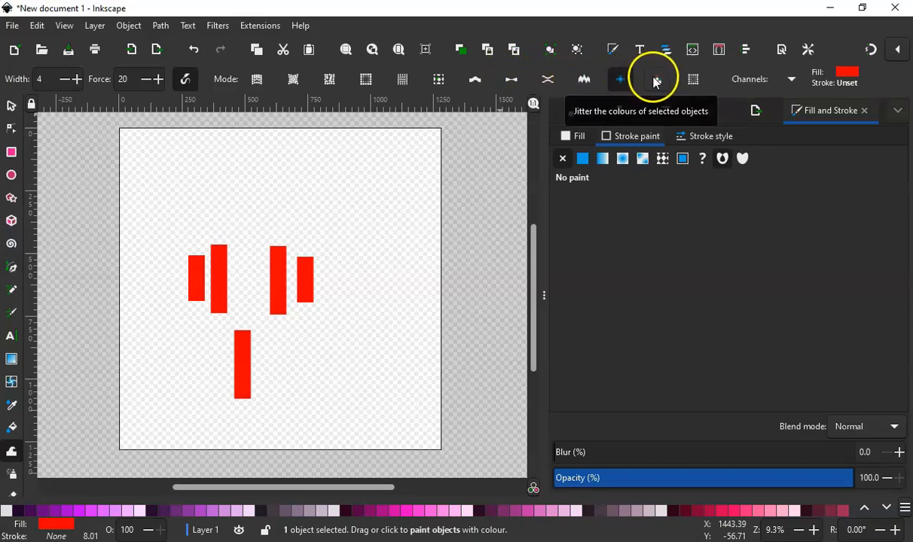
pyautogui.click(403, 85)
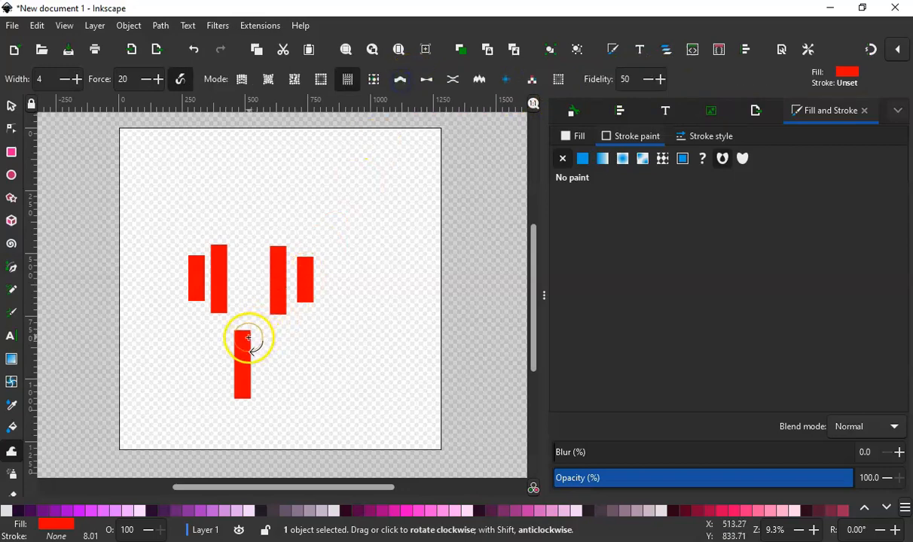
pyautogui.moveTo(243, 381)
pyautogui.mouseDown()
pyautogui.moveTo(214, 347)
pyautogui.moveTo(244, 367)
pyautogui.moveTo(237, 373)
pyautogui.moveTo(204, 357)
pyautogui.moveTo(259, 385)
pyautogui.moveTo(277, 376)
pyautogui.moveTo(249, 385)
pyautogui.moveTo(205, 350)
pyautogui.moveTo(233, 387)
pyautogui.moveTo(216, 385)
pyautogui.moveTo(171, 331)
pyautogui.moveTo(222, 363)
pyautogui.moveTo(232, 390)
pyautogui.mouseUp()
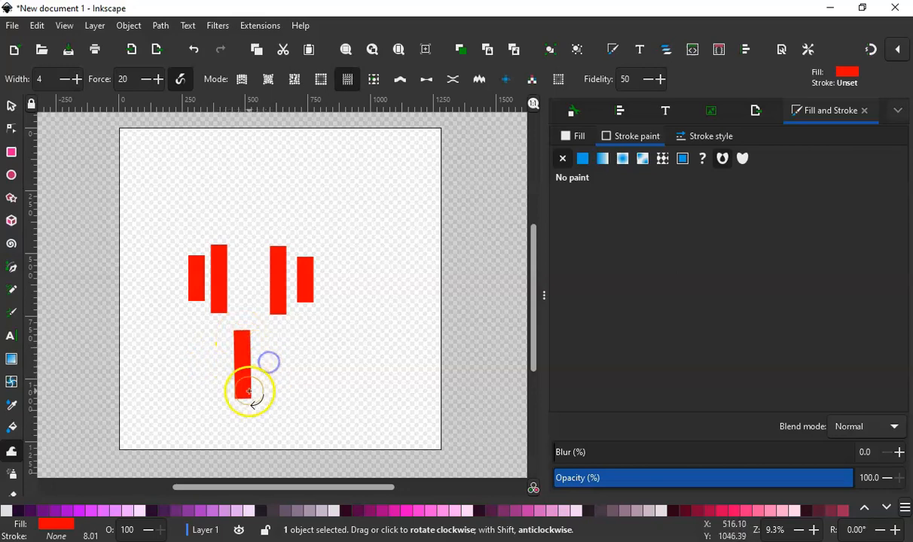
pyautogui.moveTo(226, 377); pyautogui.dragTo(208, 361)
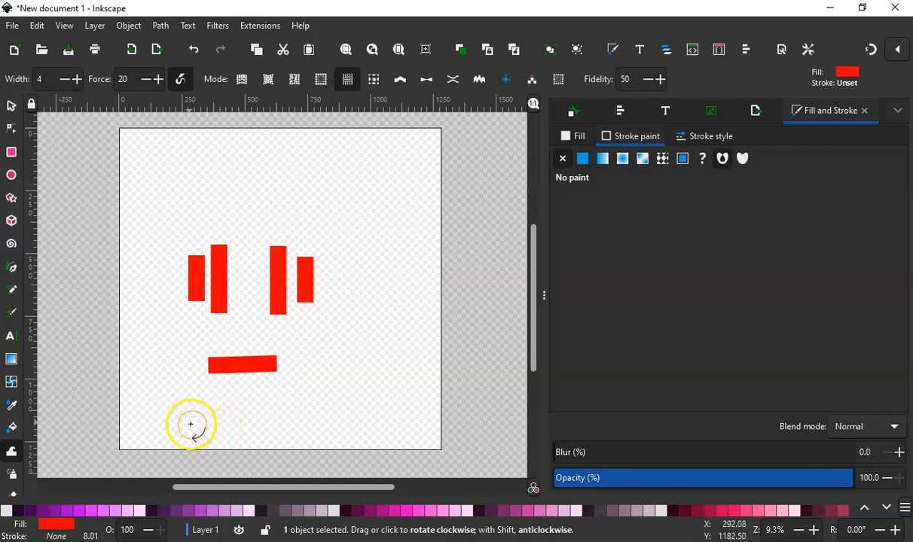
# Move the horizontal bar across the plates and stretch it to about 501 mm wide so it joins both outer plates.
pyautogui.click(12, 107)
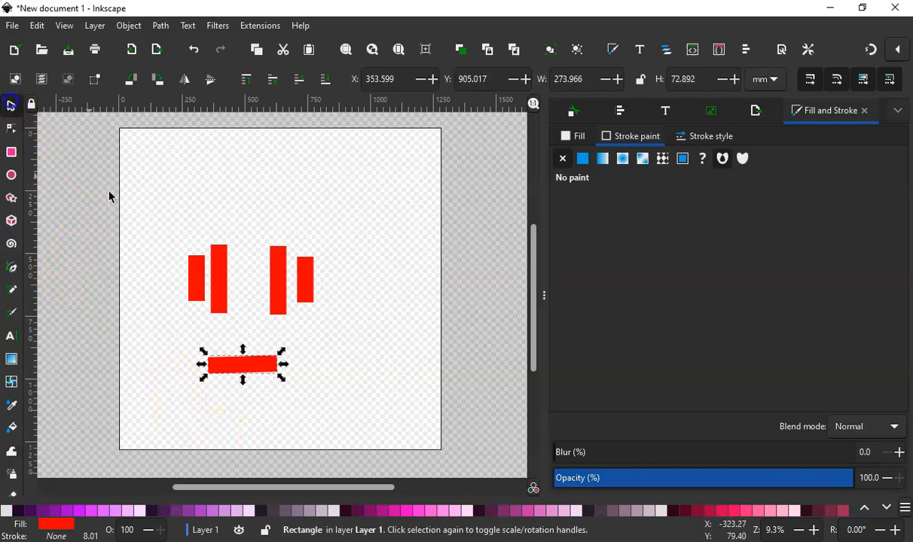
pyautogui.moveTo(245, 375); pyautogui.dragTo(225, 277)
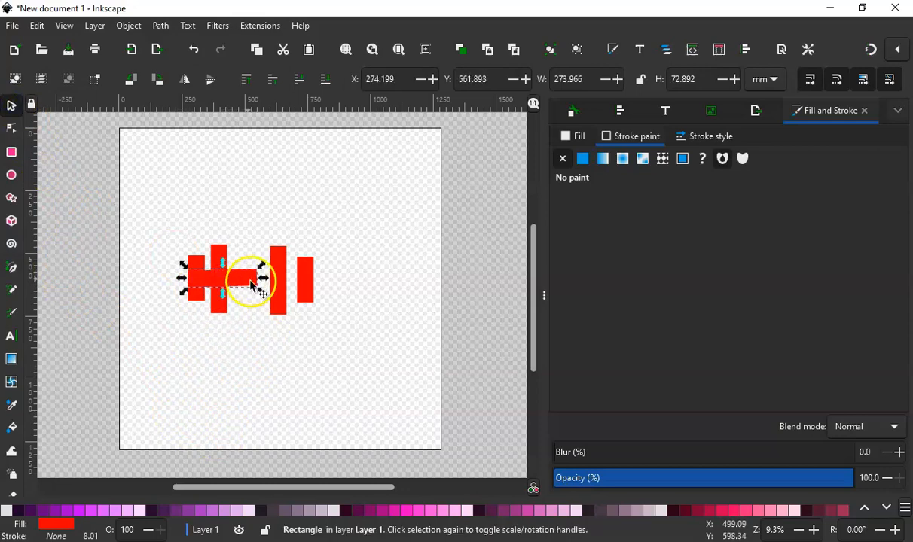
pyautogui.moveTo(268, 281); pyautogui.dragTo(293, 283)
pyautogui.click(338, 309)
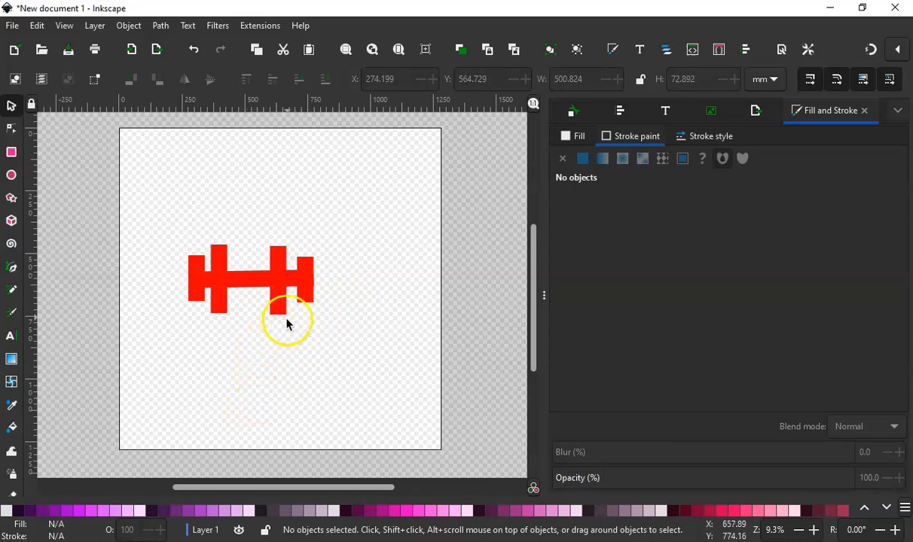
# Nudge the right tall plate closer to the right outer plate, to about X 619 mm.
pyautogui.click(284, 265)
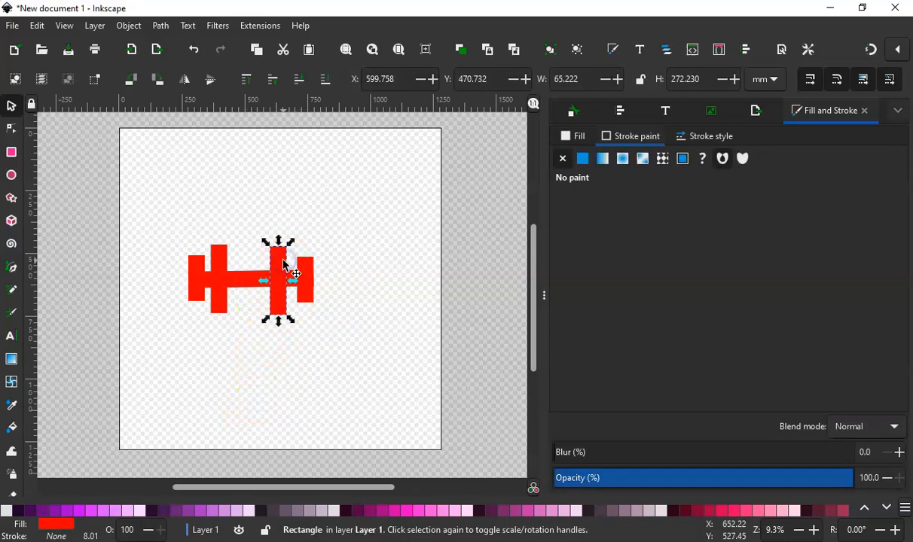
pyautogui.press('Right')
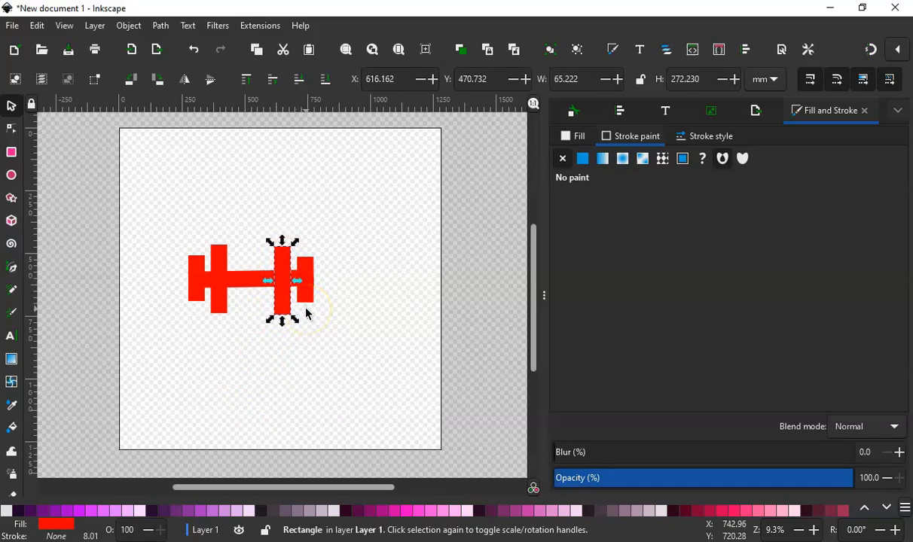
pyautogui.press('Right')
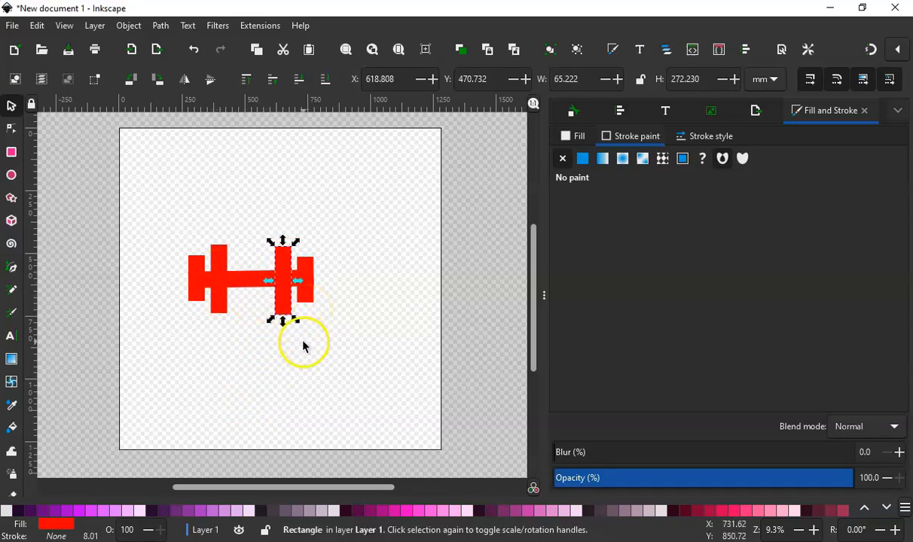
pyautogui.click(296, 361)
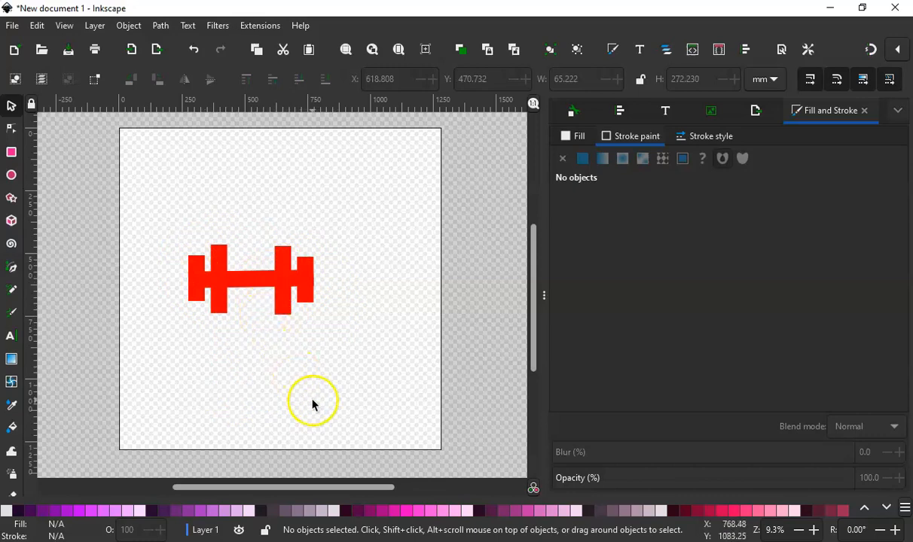
# Select all five dumbbell rectangles and move them together to about X 385 mm, Y 420 mm on the page.
pyautogui.rightClick(28, 509)
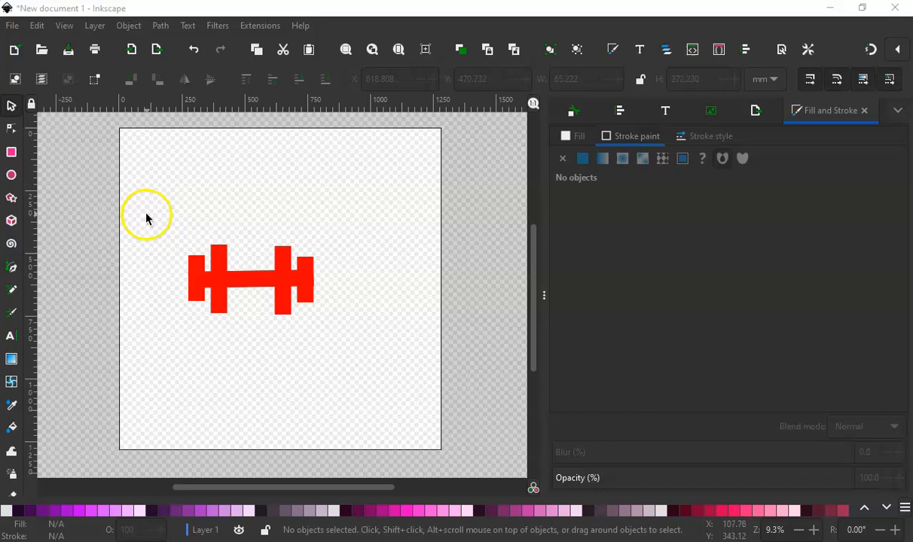
pyautogui.moveTo(153, 213); pyautogui.dragTo(332, 347)
pyautogui.moveTo(267, 283); pyautogui.dragTo(285, 262)
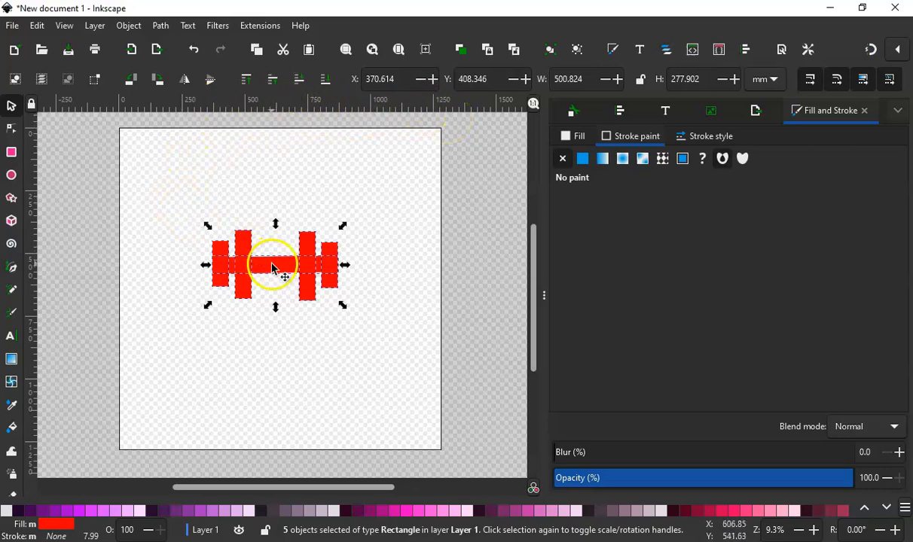
pyautogui.moveTo(273, 268); pyautogui.dragTo(276, 267)
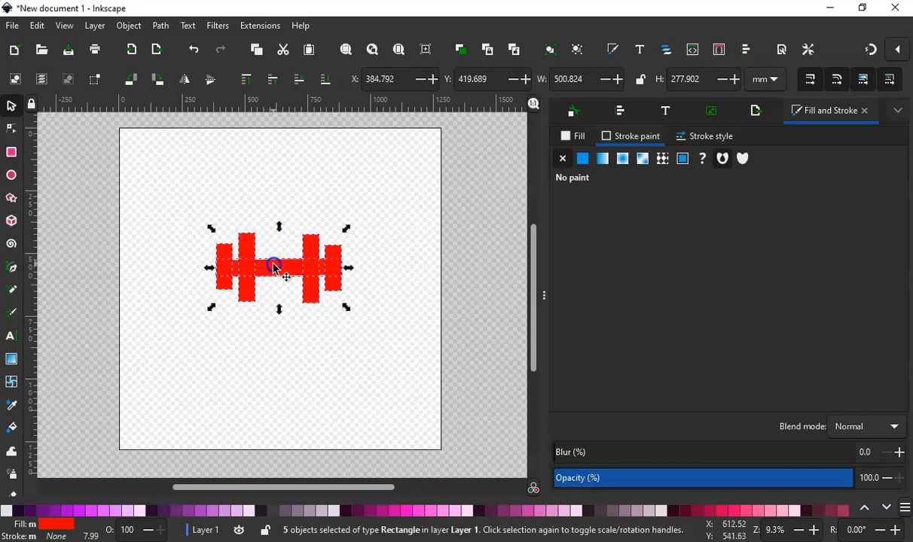
pyautogui.click(277, 376)
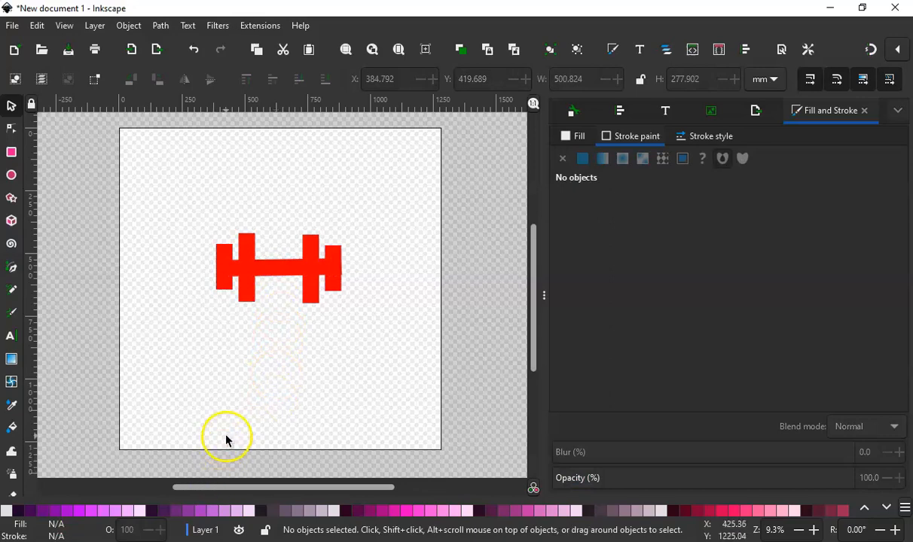
# Place a copy of the left tall plate near the page's left edge, at about X 123 mm, Y 604 mm.
pyautogui.click(244, 254)
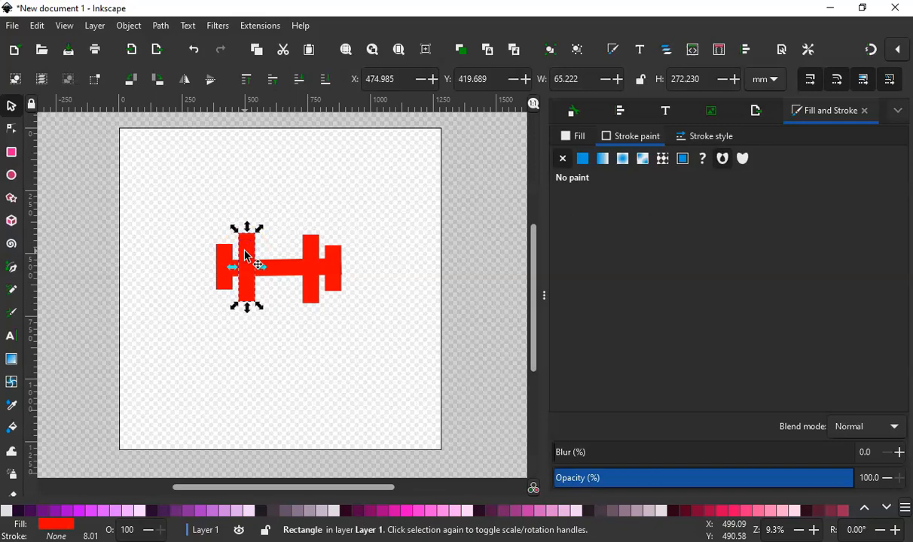
pyautogui.moveTo(239, 252); pyautogui.dragTo(155, 319)
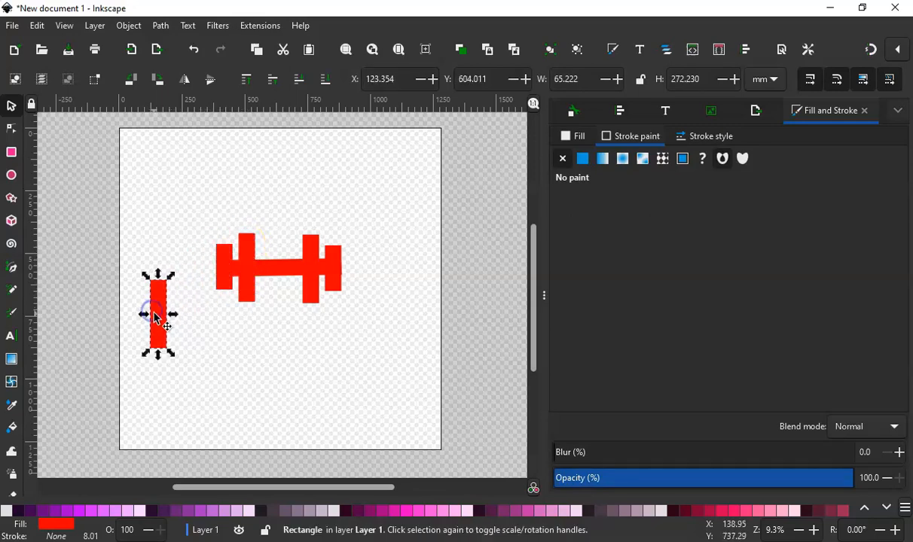
pyautogui.click(211, 392)
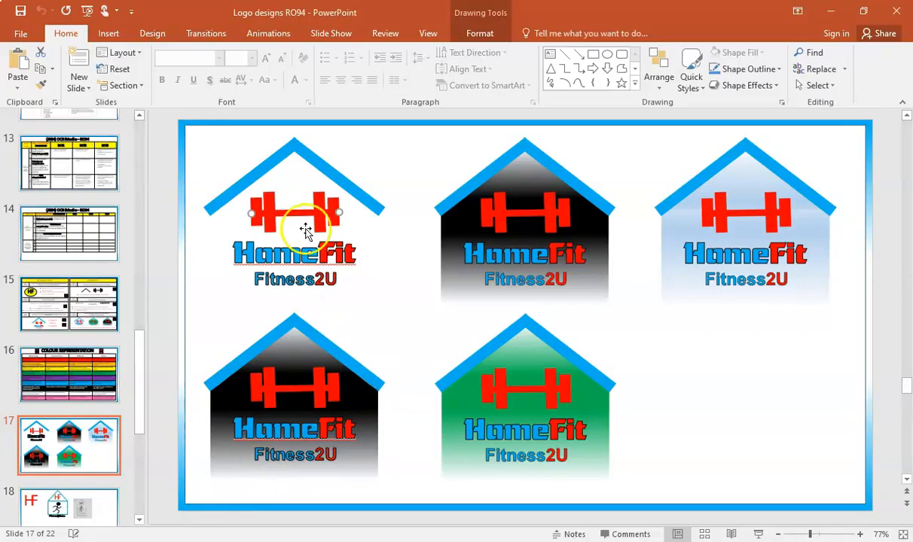
# Copy the blue right roof bar of the first PowerPoint logo and paste it into Inkscape below the dumbbell.
pyautogui.click(320, 172)
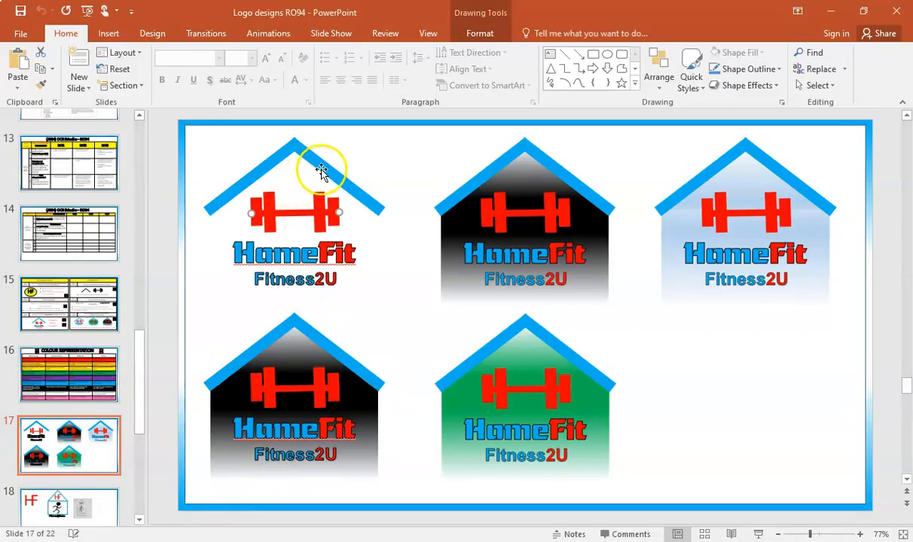
pyautogui.click(323, 170)
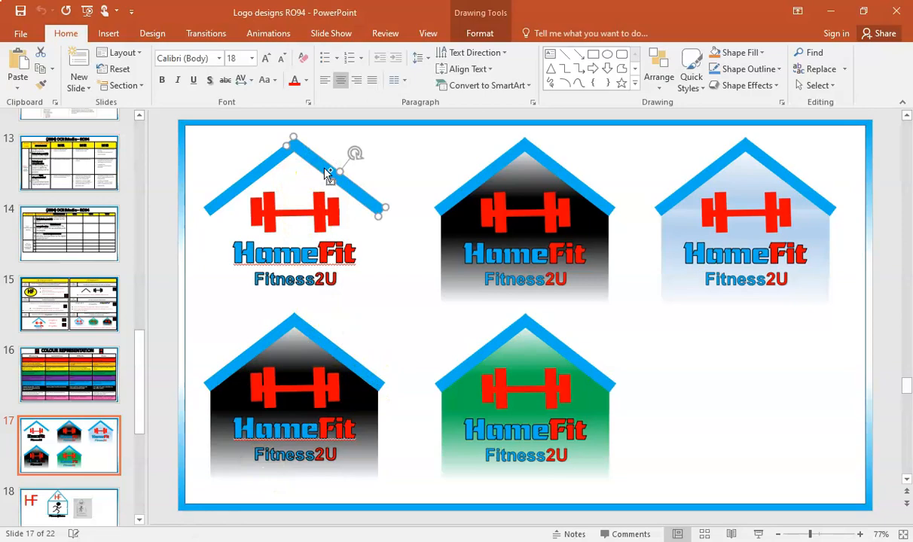
pyautogui.click(226, 470)
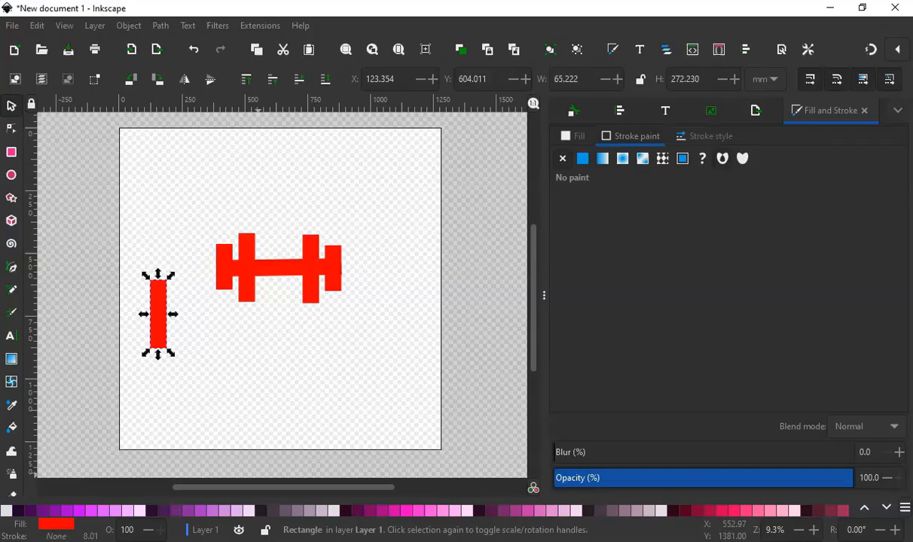
pyautogui.click(66, 172)
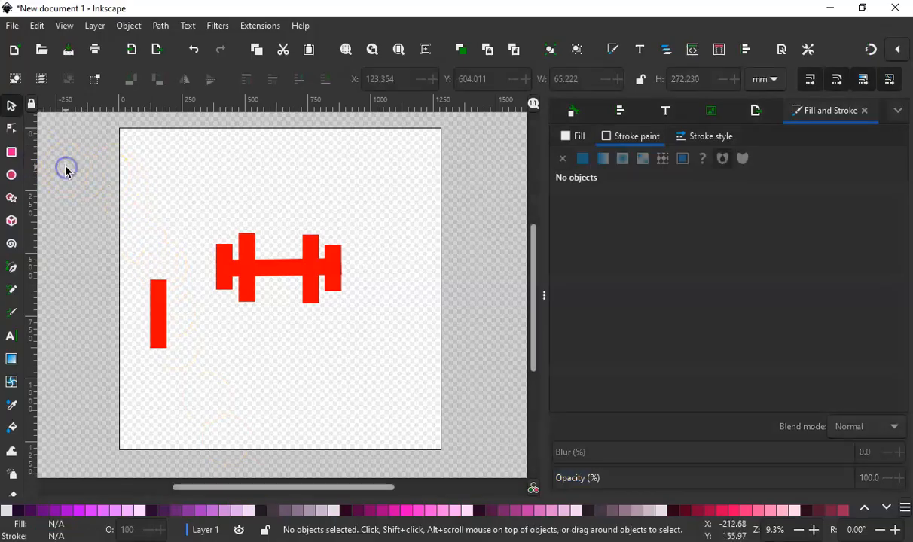
pyautogui.hotkey('ctrl', 'v')
pyautogui.moveTo(117, 237); pyautogui.dragTo(290, 398)
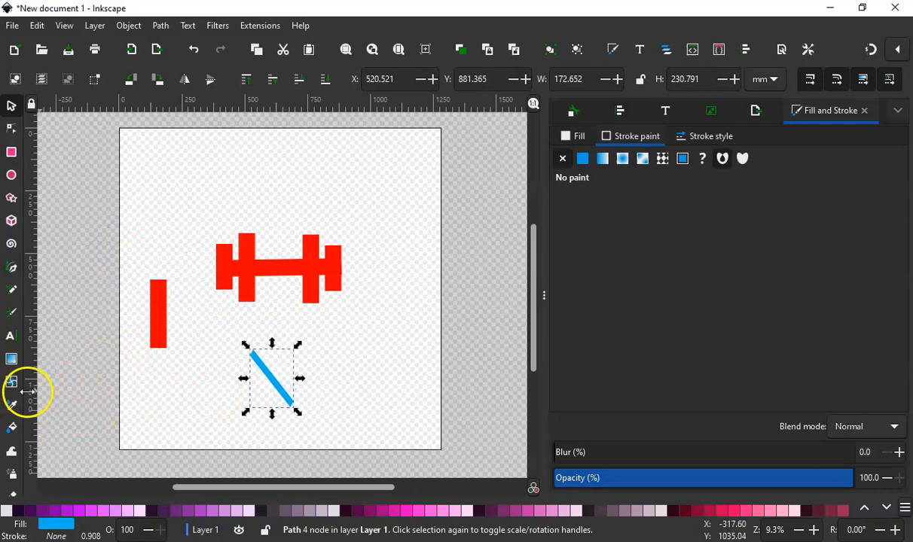
# Recolour the separate red rectangle with the blue sampled from the pasted roof bar, and delete the pasted bar.
pyautogui.click(160, 333)
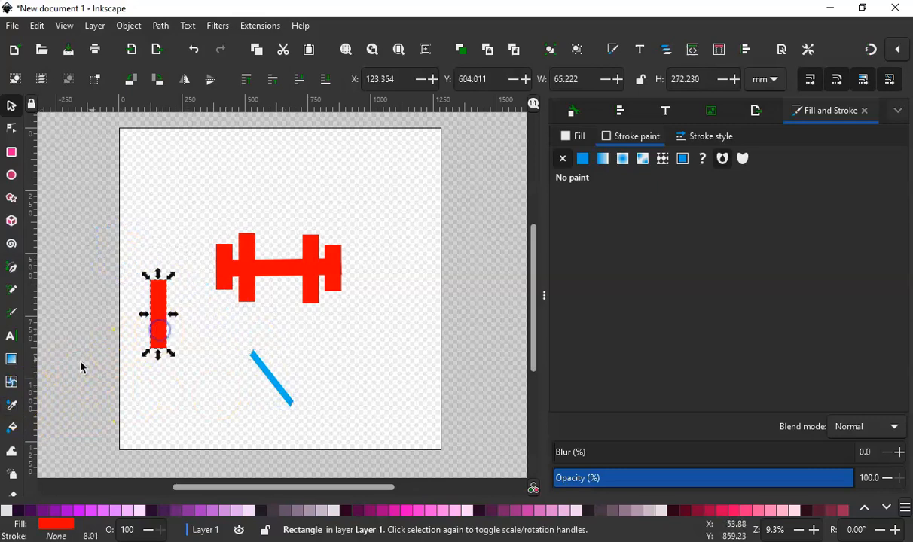
pyautogui.click(14, 408)
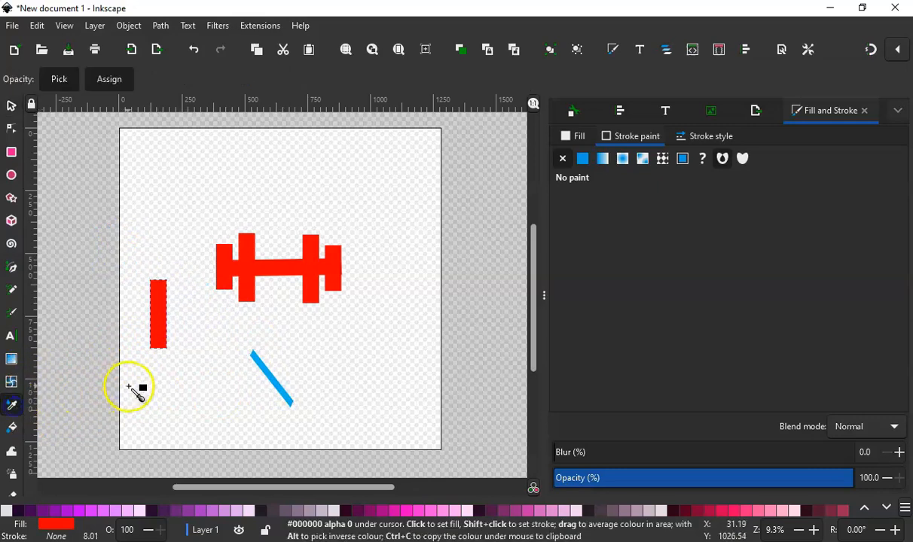
pyautogui.click(273, 377)
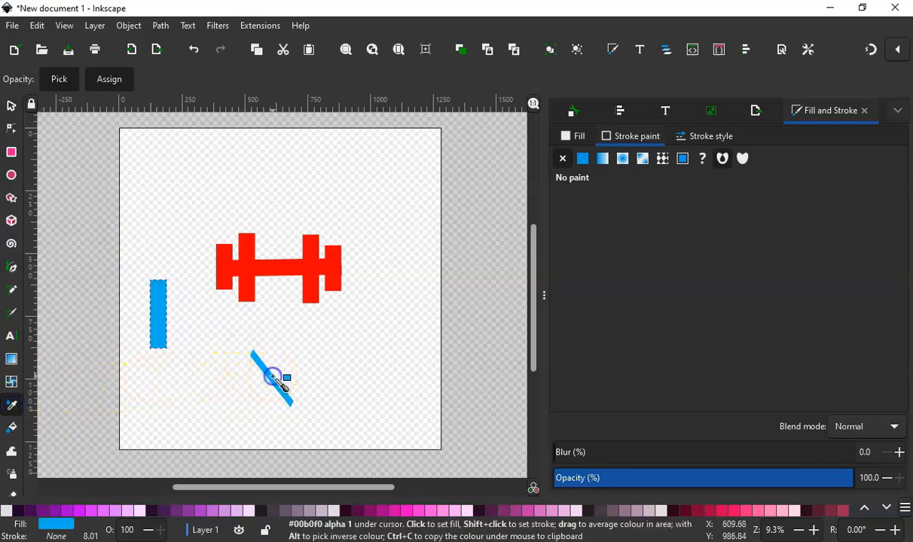
pyautogui.click(12, 109)
pyautogui.click(276, 385)
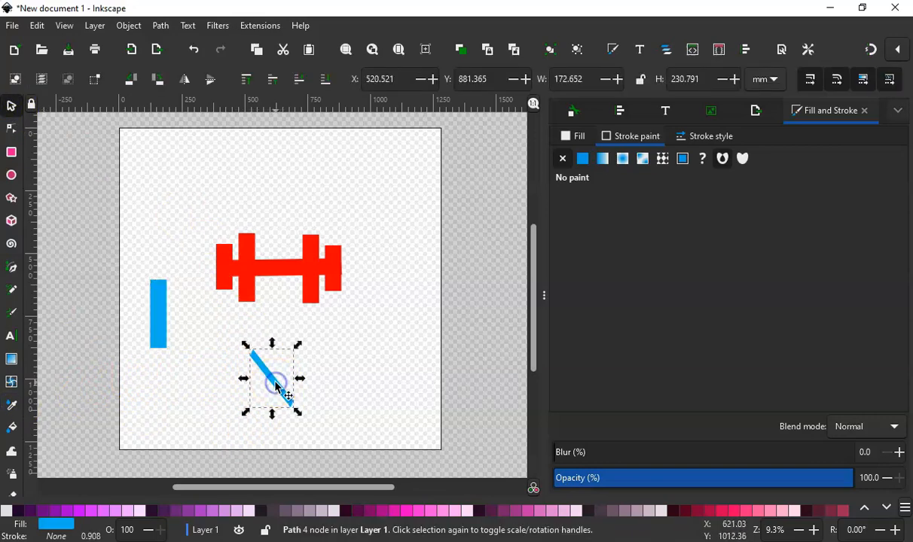
pyautogui.press('Delete')
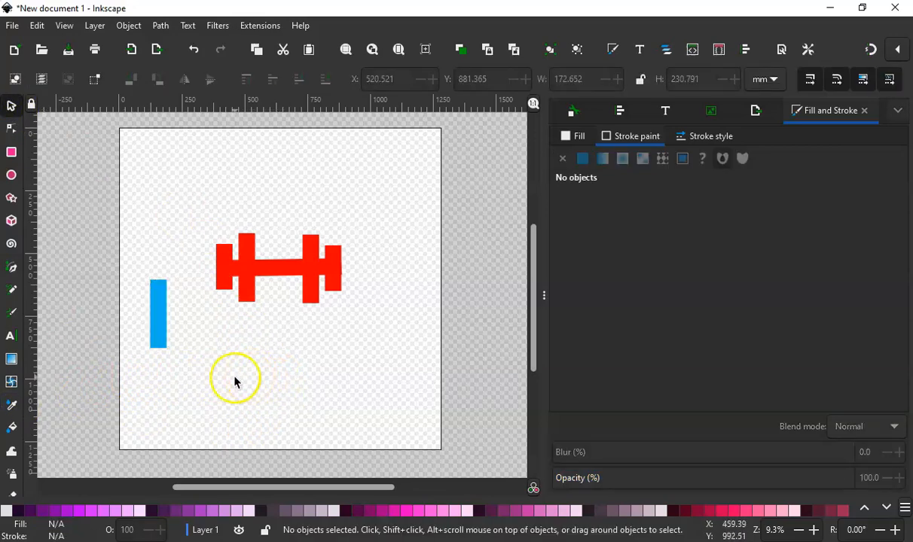
# Enlarge the blue rectangle to about 79 × 584 mm and place it at about X 177 mm, Y 235 mm.
pyautogui.click(159, 324)
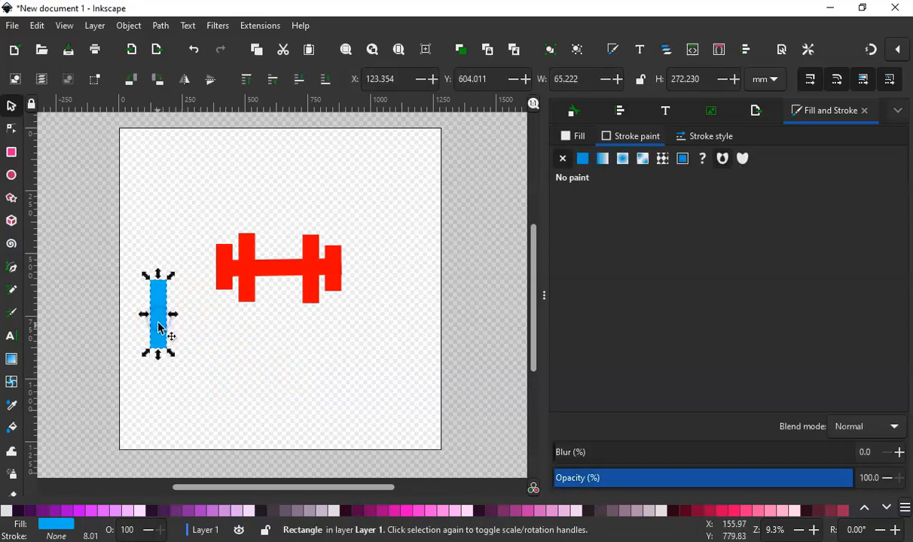
pyautogui.moveTo(159, 329); pyautogui.dragTo(188, 339)
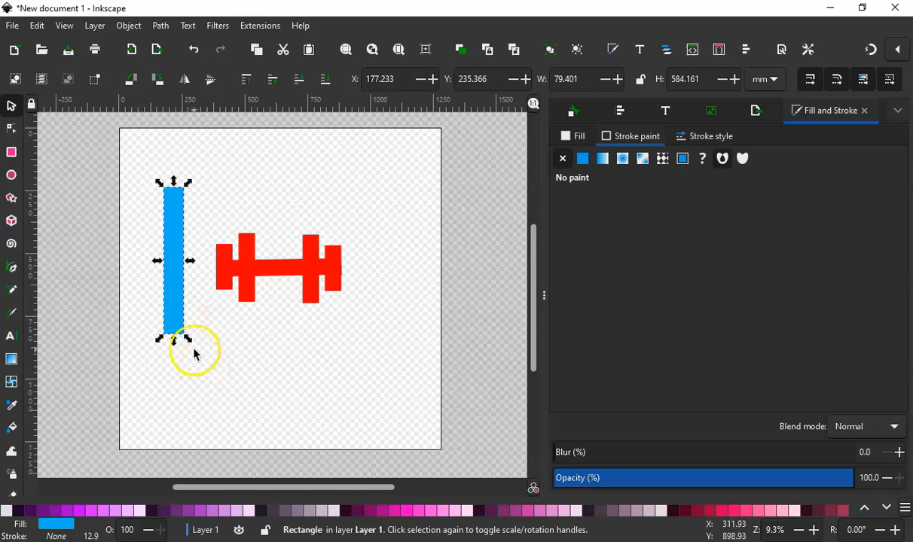
pyautogui.click(157, 80)
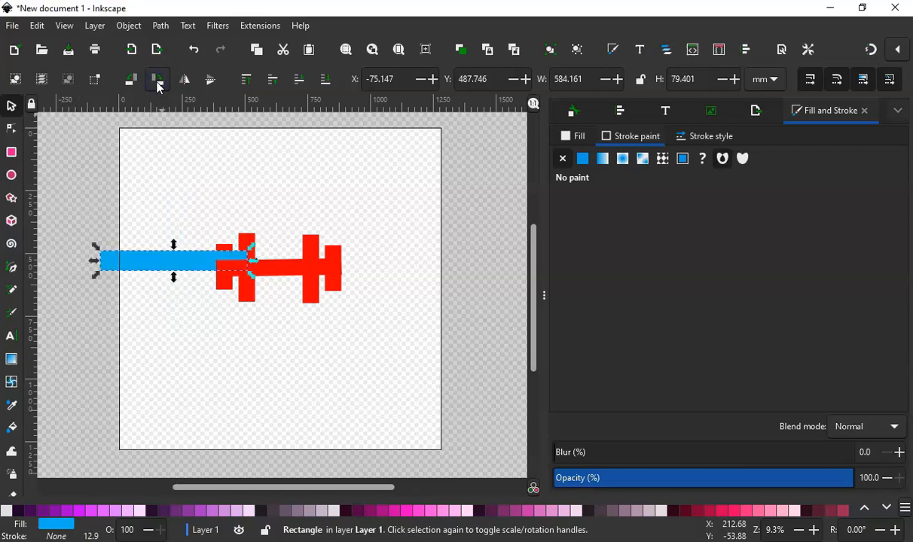
pyautogui.click(133, 81)
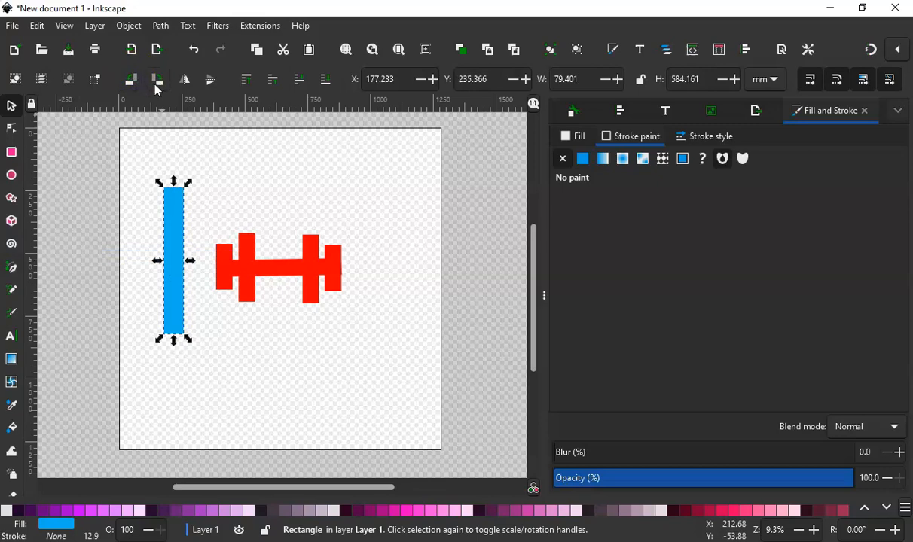
pyautogui.click(162, 88)
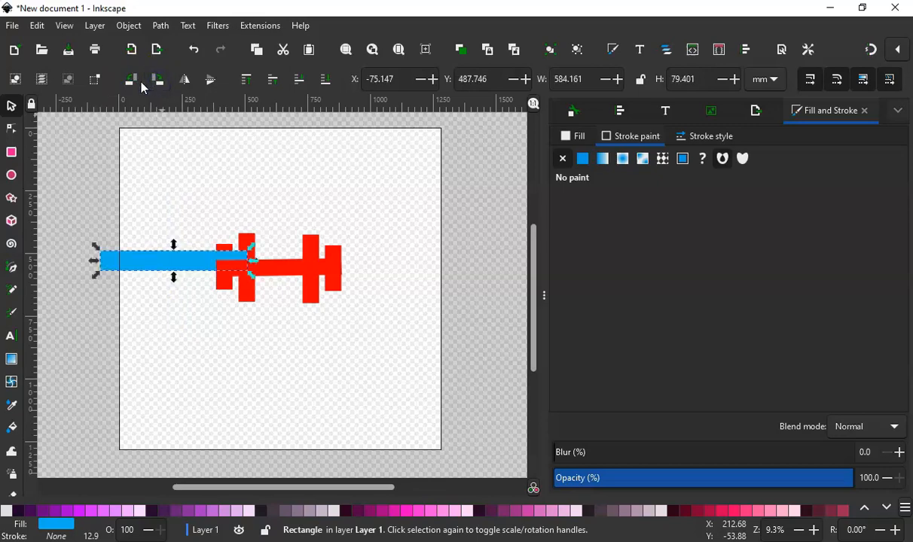
pyautogui.click(134, 86)
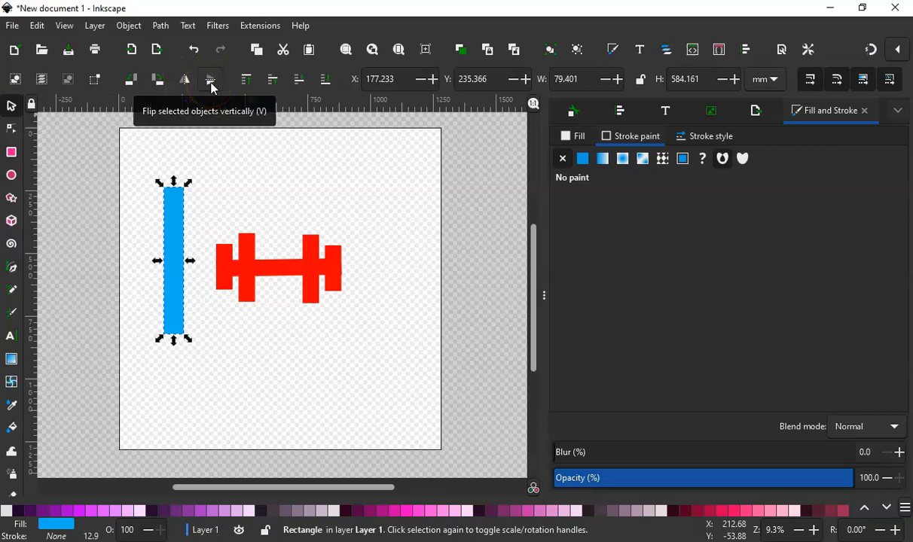
# Rotate the blue bar anticlockwise with the Tweak tool until it slopes down to the right like a roof side.
pyautogui.click(12, 451)
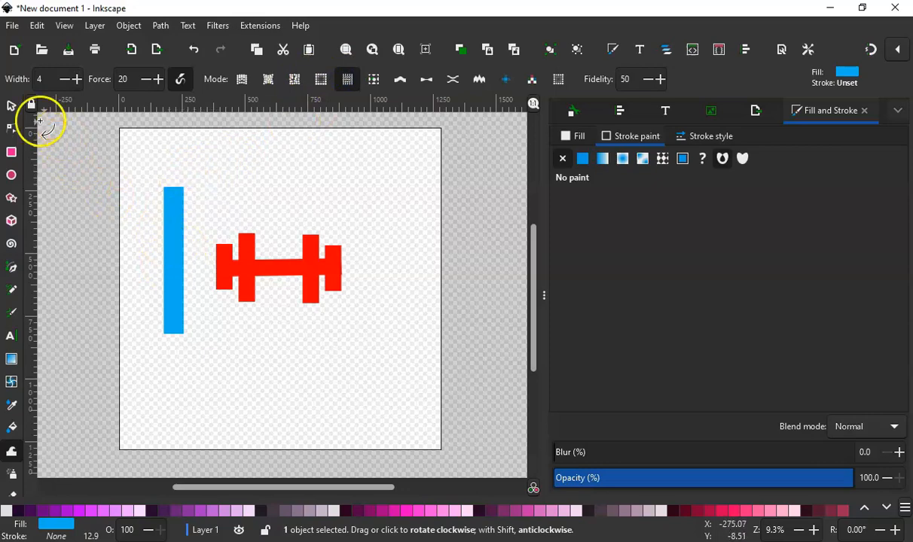
pyautogui.click(11, 106)
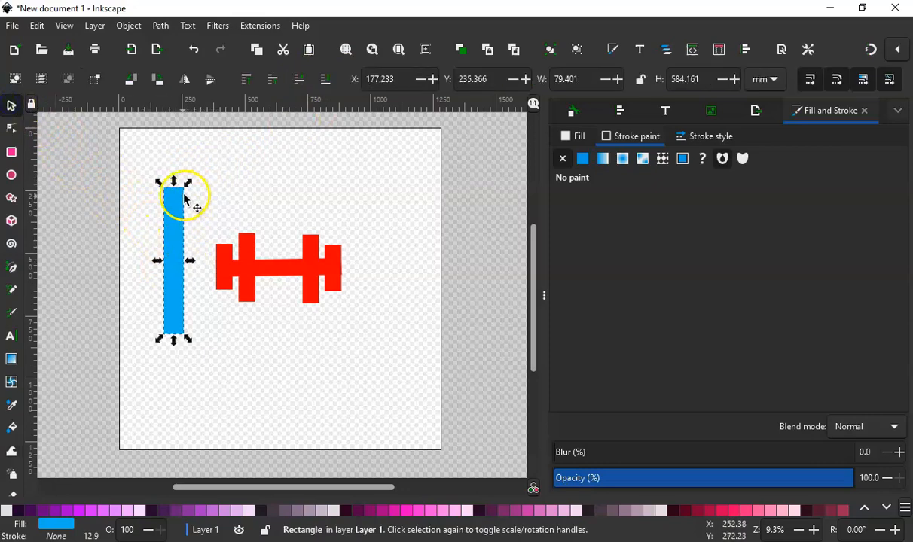
pyautogui.click(11, 451)
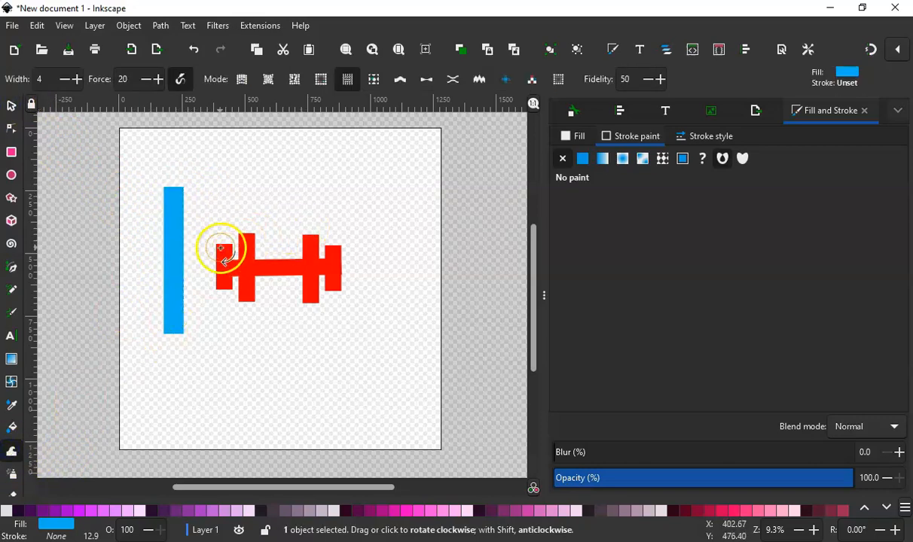
pyautogui.moveTo(178, 243)
pyautogui.mouseDown()
pyautogui.moveTo(192, 242)
pyautogui.moveTo(194, 283)
pyautogui.moveTo(183, 295)
pyautogui.moveTo(141, 299)
pyautogui.moveTo(92, 256)
pyautogui.moveTo(138, 216)
pyautogui.moveTo(195, 232)
pyautogui.moveTo(222, 258)
pyautogui.moveTo(192, 249)
pyautogui.moveTo(152, 205)
pyautogui.moveTo(157, 197)
pyautogui.moveTo(208, 224)
pyautogui.moveTo(159, 192)
pyautogui.moveTo(213, 220)
pyautogui.moveTo(133, 276)
pyautogui.moveTo(119, 299)
pyautogui.moveTo(130, 294)
pyautogui.moveTo(150, 315)
pyautogui.moveTo(126, 275)
pyautogui.moveTo(128, 242)
pyautogui.moveTo(113, 268)
pyautogui.moveTo(140, 251)
pyautogui.moveTo(216, 247)
pyautogui.moveTo(235, 256)
pyautogui.moveTo(131, 308)
pyautogui.moveTo(224, 283)
pyautogui.moveTo(230, 292)
pyautogui.moveTo(142, 306)
pyautogui.moveTo(228, 292)
pyautogui.moveTo(224, 301)
pyautogui.moveTo(204, 265)
pyautogui.moveTo(136, 211)
pyautogui.mouseUp()
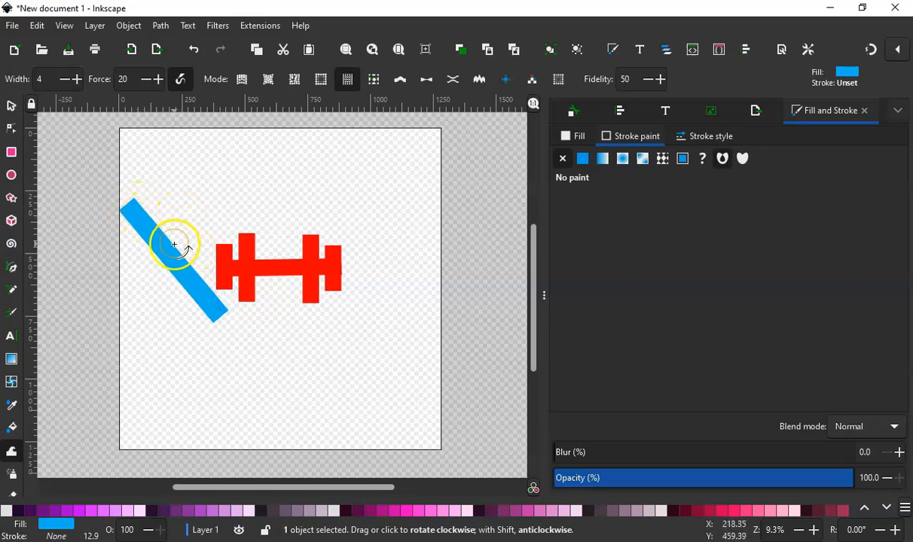
pyautogui.moveTo(213, 314); pyautogui.dragTo(287, 249)
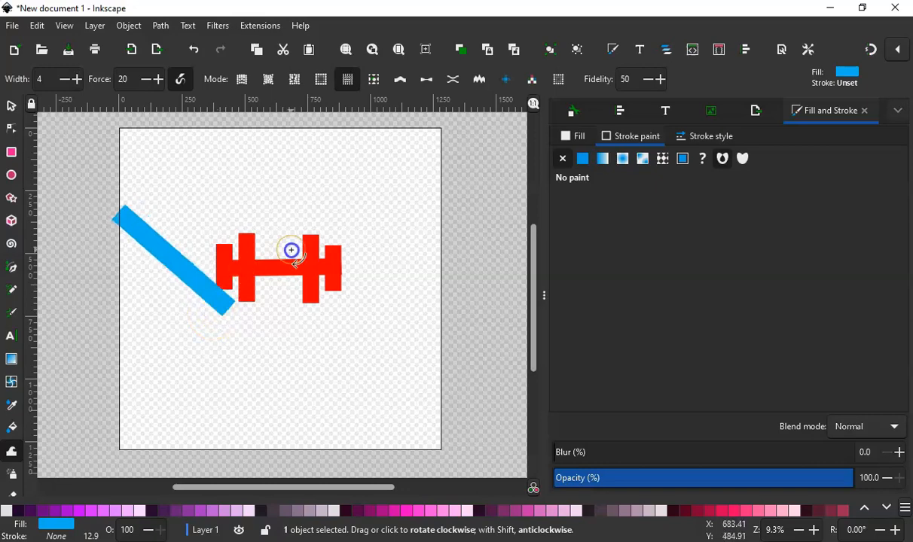
# Move the slanted bar to about X 569 mm, Y 50 mm and enlarge it to about 690 × 584 mm as the right roof side.
pyautogui.click(12, 113)
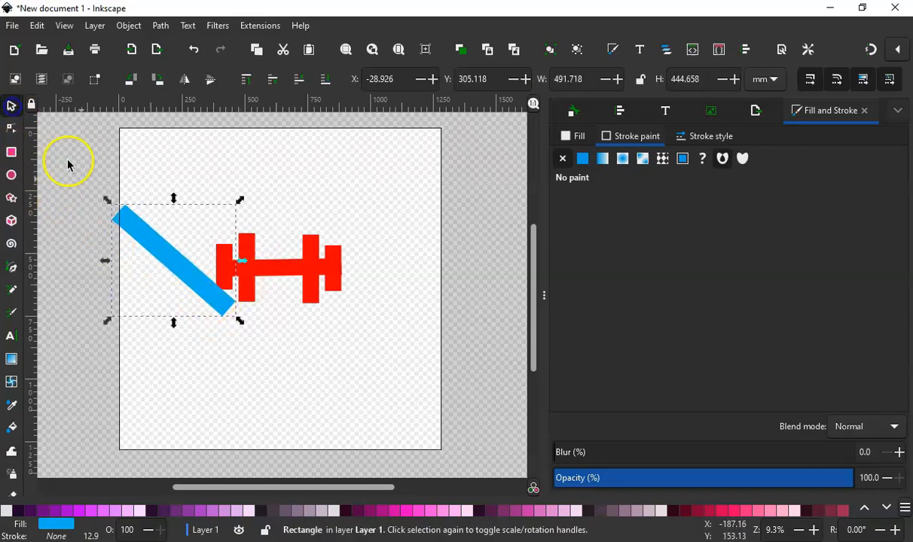
pyautogui.moveTo(179, 261); pyautogui.dragTo(336, 204)
pyautogui.moveTo(410, 276); pyautogui.dragTo(442, 293)
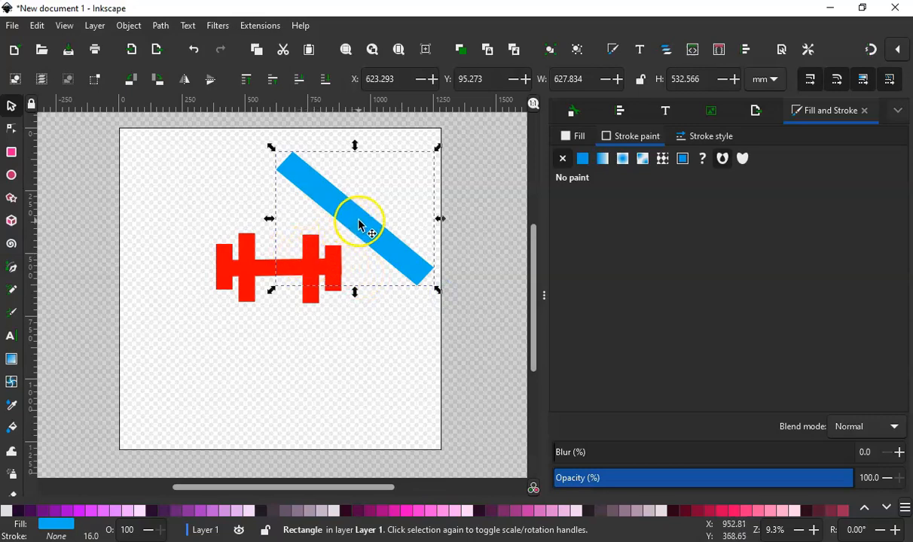
pyautogui.moveTo(357, 228); pyautogui.dragTo(340, 212)
pyautogui.moveTo(423, 280); pyautogui.dragTo(436, 290)
pyautogui.click(389, 325)
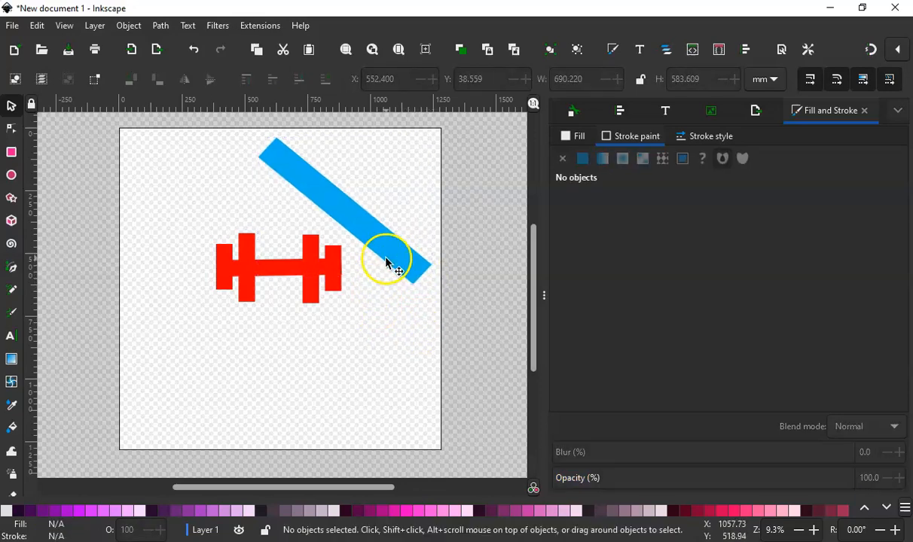
pyautogui.moveTo(392, 256); pyautogui.dragTo(397, 258)
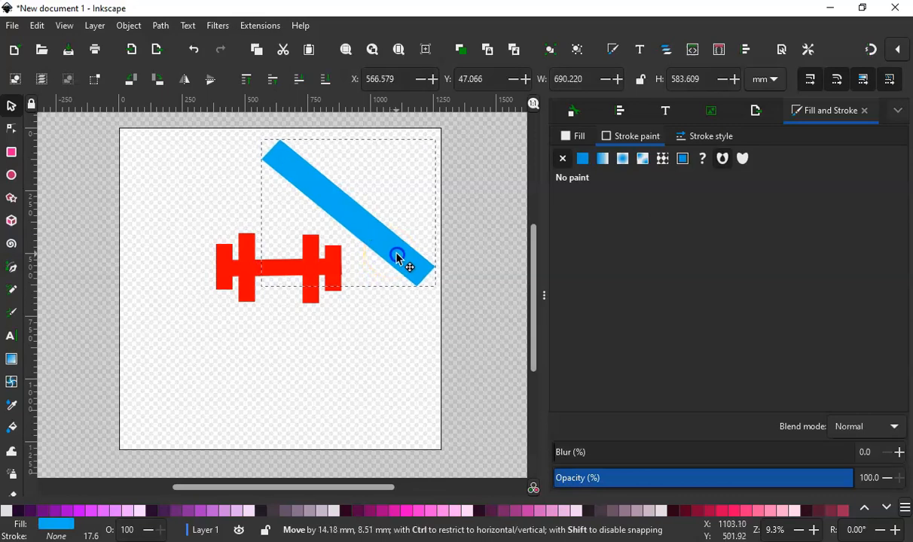
pyautogui.moveTo(398, 258); pyautogui.dragTo(399, 259)
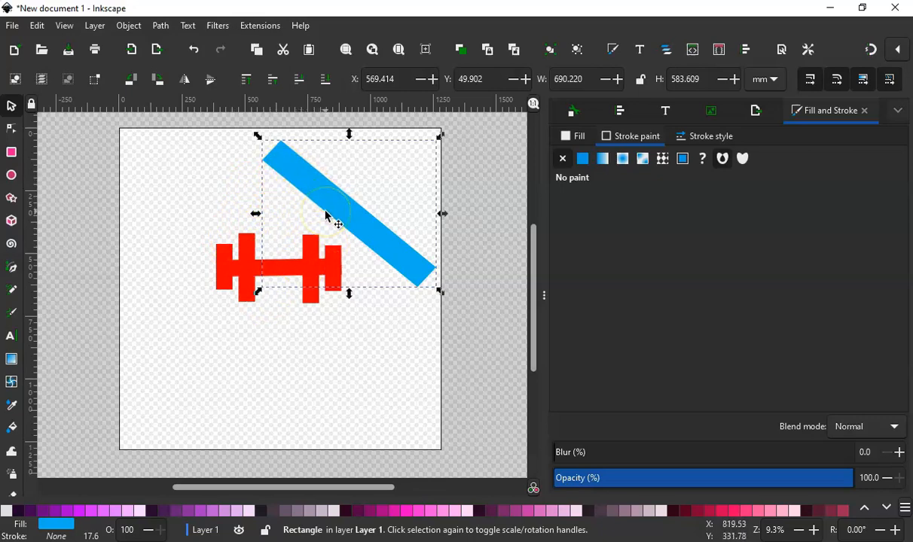
# Add a horizontally flipped copy of the roof bar at about X 26 mm, Y 54 mm, meeting the original at the apex.
pyautogui.hotkey('ctrl', 'v')
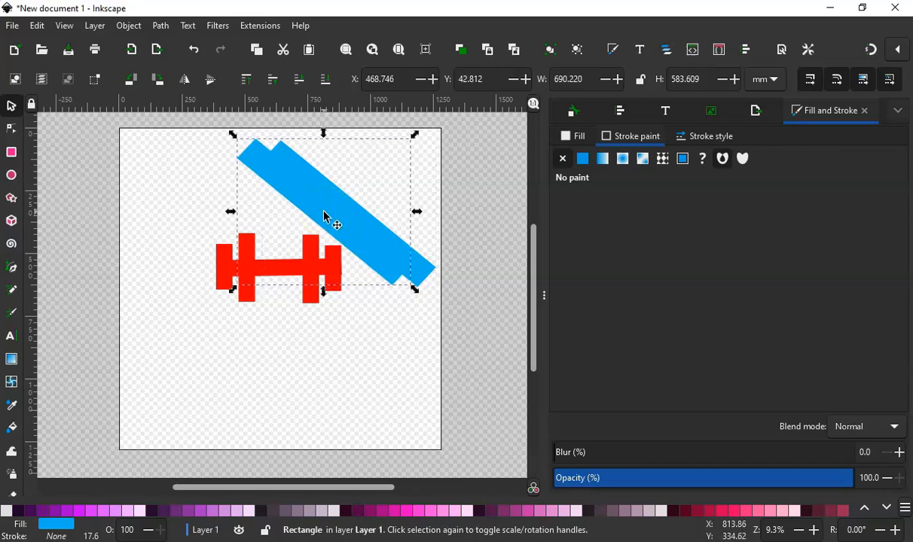
pyautogui.moveTo(326, 217); pyautogui.dragTo(239, 359)
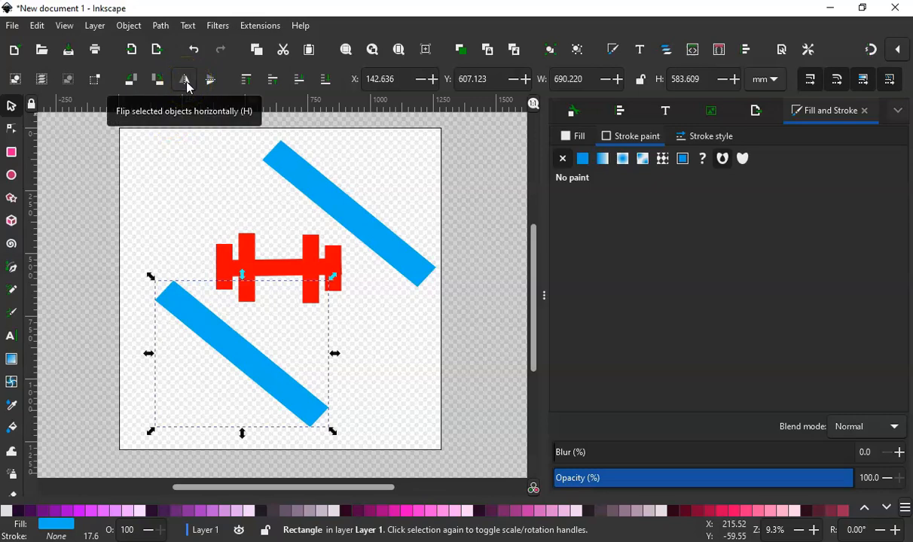
pyautogui.click(184, 80)
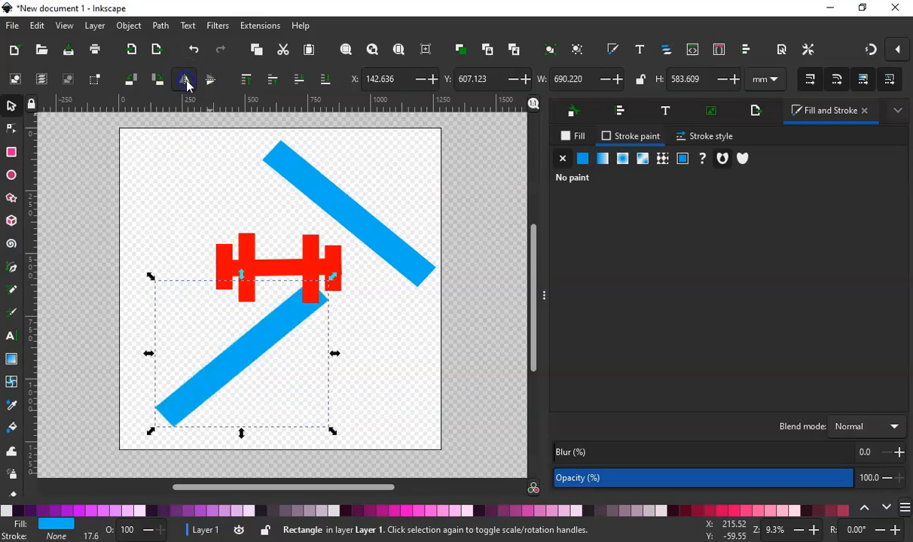
pyautogui.moveTo(271, 336); pyautogui.dragTo(241, 197)
pyautogui.click(387, 190)
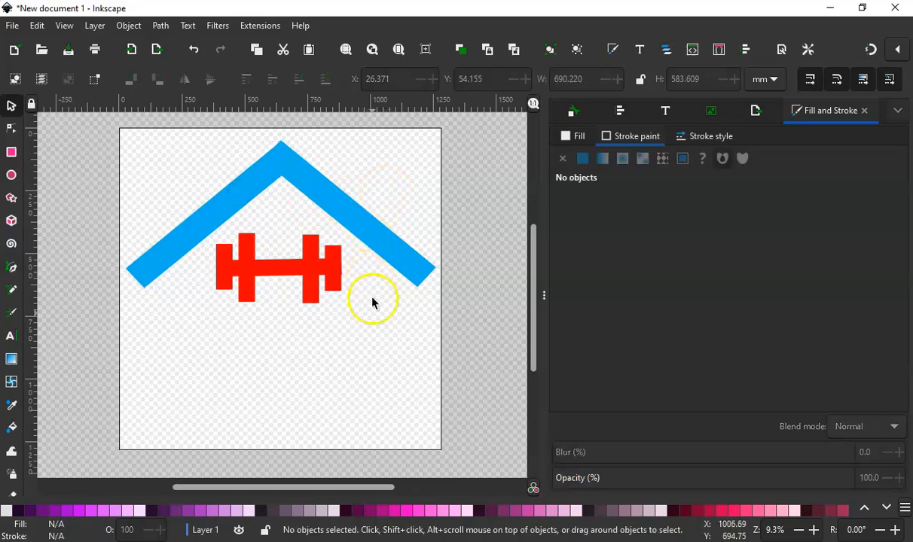
# Examine the roof apex joint and the dumbbell up close, and the whole logo's placement on the page.
pyautogui.click(814, 530)
pyautogui.click(813, 530)
pyautogui.click(813, 530)
pyautogui.click(813, 530)
pyautogui.click(813, 530)
pyautogui.click(813, 530)
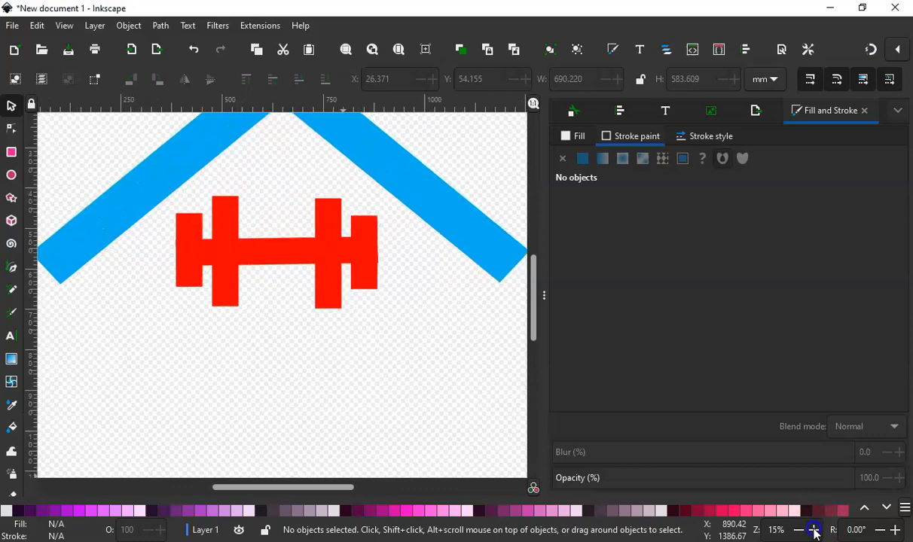
pyautogui.click(813, 530)
pyautogui.moveTo(533, 320); pyautogui.dragTo(527, 287)
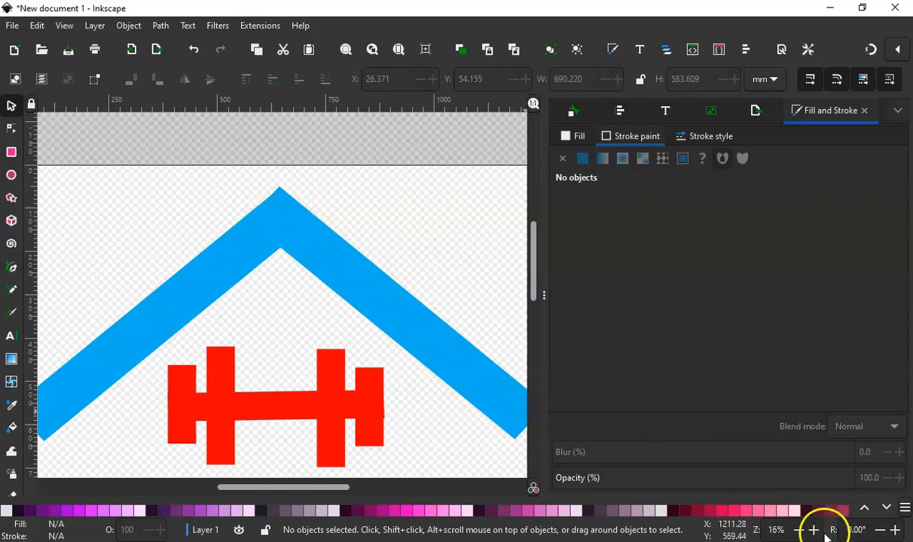
pyautogui.click(798, 530)
pyautogui.click(798, 530)
pyautogui.click(798, 530)
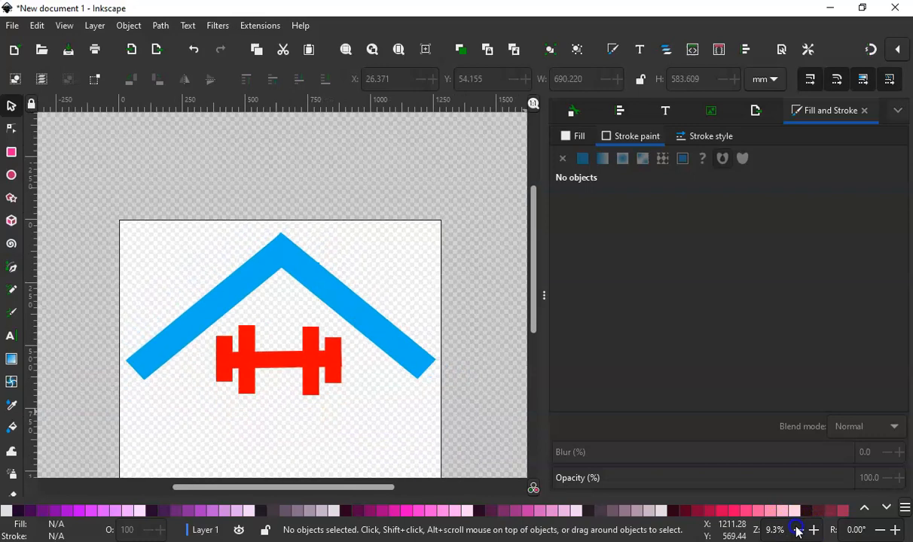
pyautogui.click(798, 530)
pyautogui.click(798, 530)
pyautogui.click(798, 530)
pyautogui.click(798, 530)
pyautogui.click(799, 530)
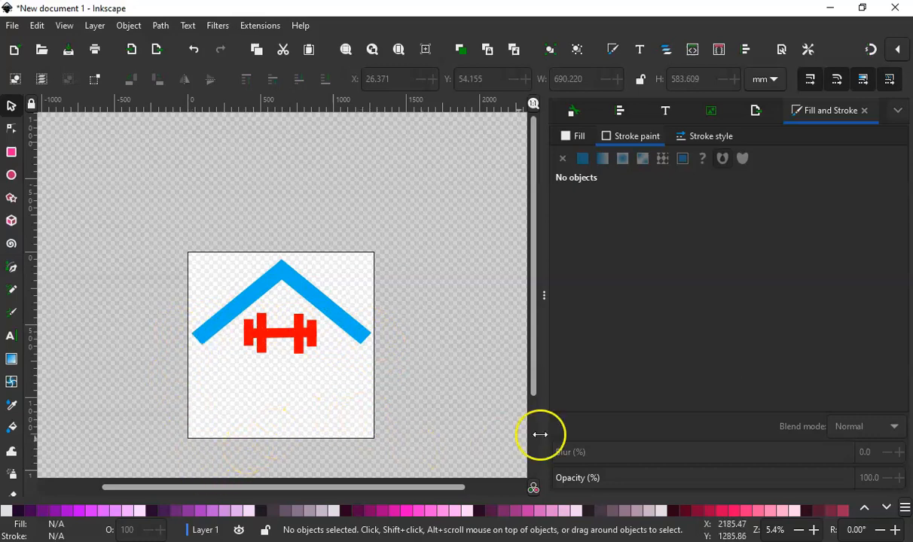
pyautogui.click(814, 529)
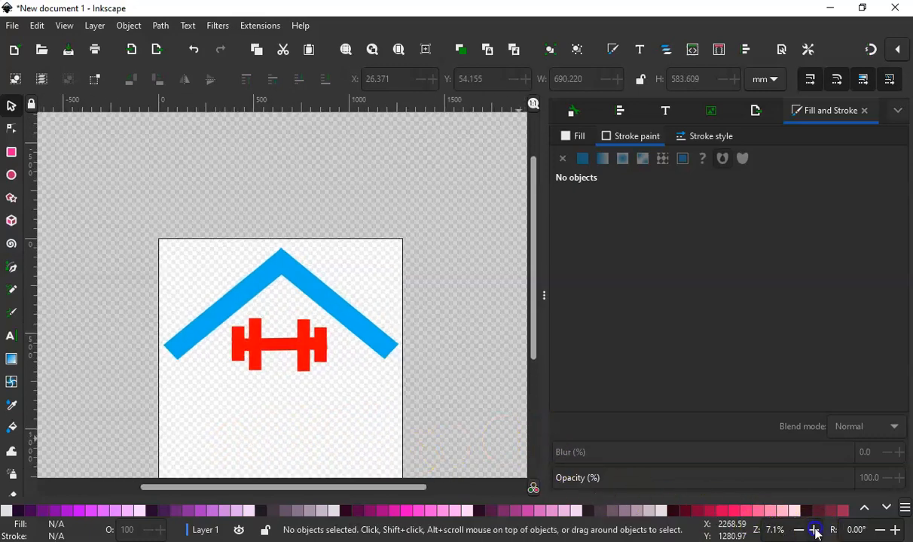
# Switch to PowerPoint, check the font of the HomeFit text in the first logo, and return to Inkscape.
pyautogui.moveTo(530, 315); pyautogui.dragTo(519, 352)
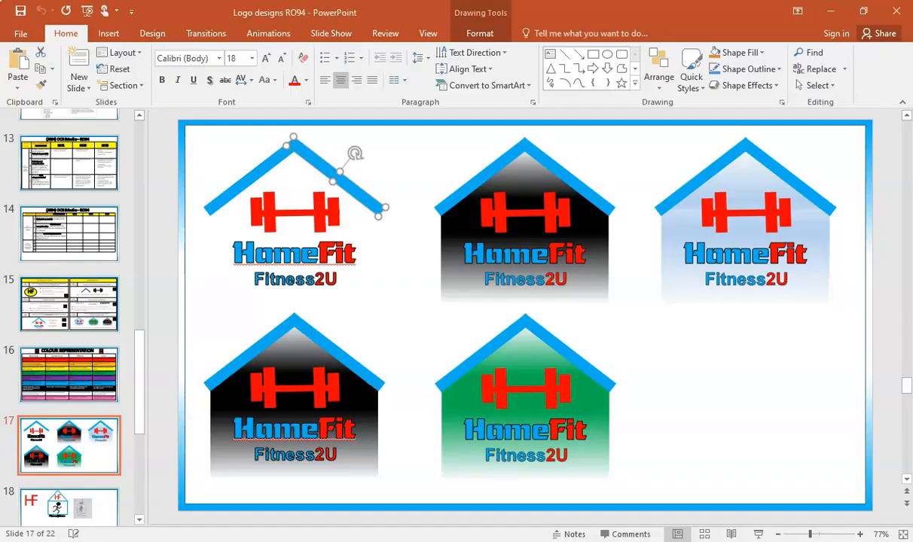
pyautogui.click(246, 248)
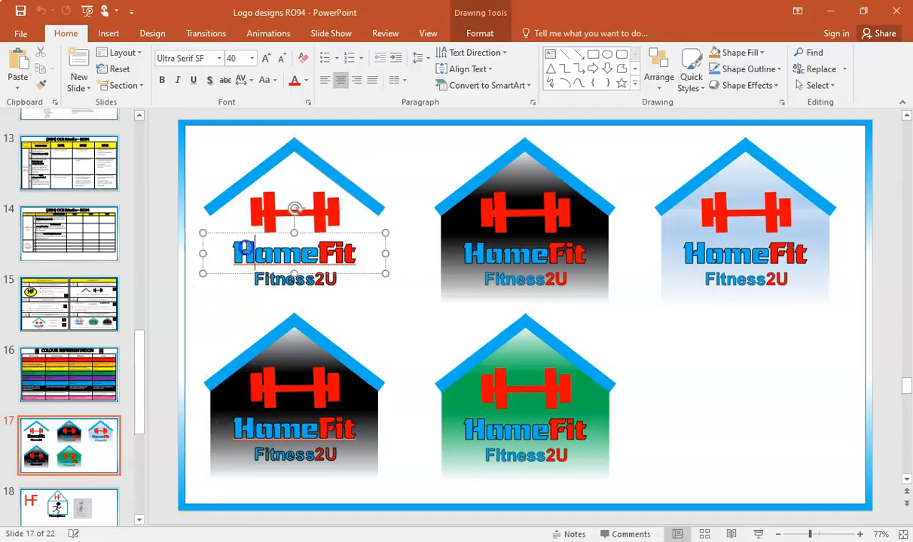
pyautogui.moveTo(232, 250); pyautogui.dragTo(300, 252)
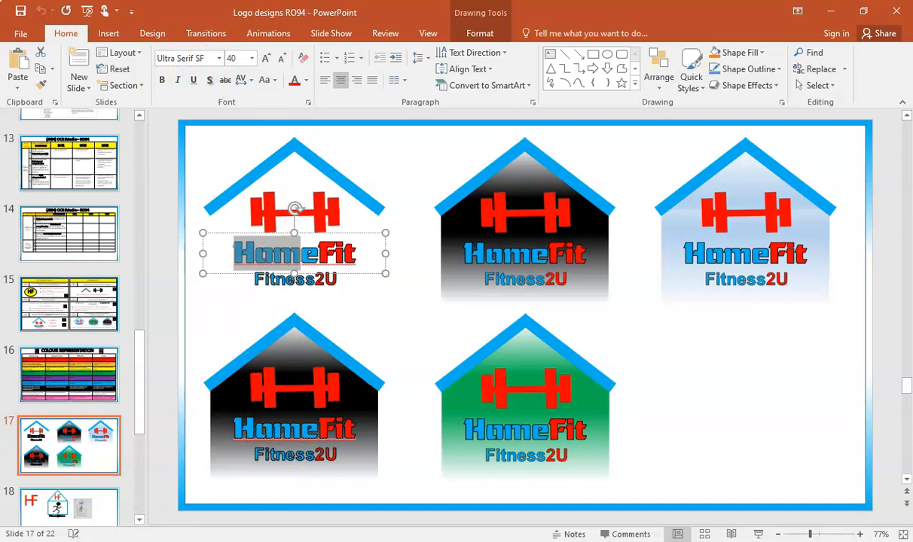
pyautogui.moveTo(240, 539)
pyautogui.click(240, 490)
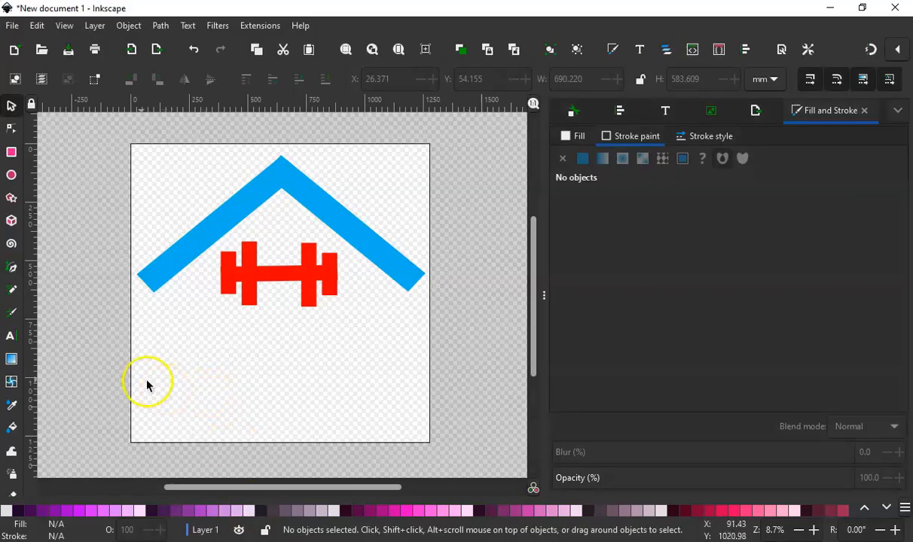
# Add the text "HomeFit" in a text frame below the dumbbell, widening the frame to the page's right edge.
pyautogui.click(11, 335)
pyautogui.moveTo(143, 325); pyautogui.dragTo(275, 406)
pyautogui.click(202, 359)
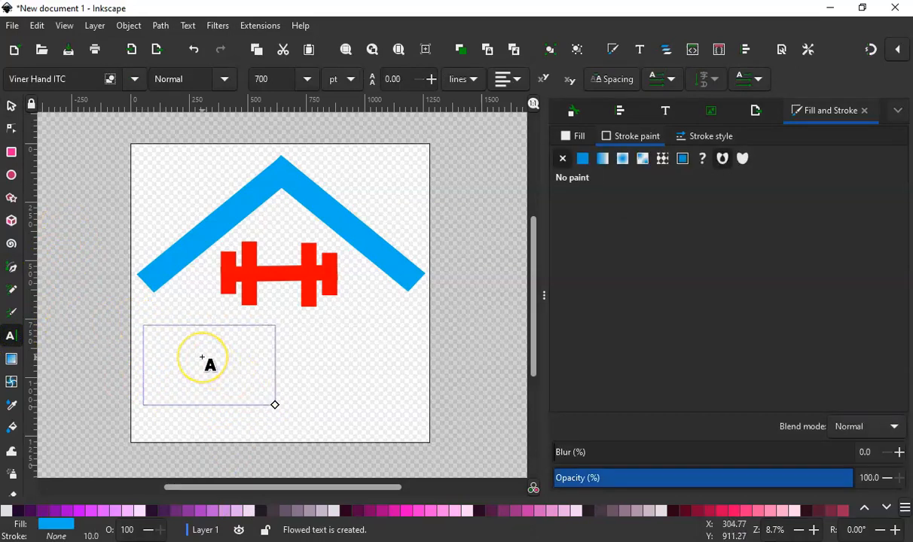
pyautogui.write('Hame')
pyautogui.click(274, 405)
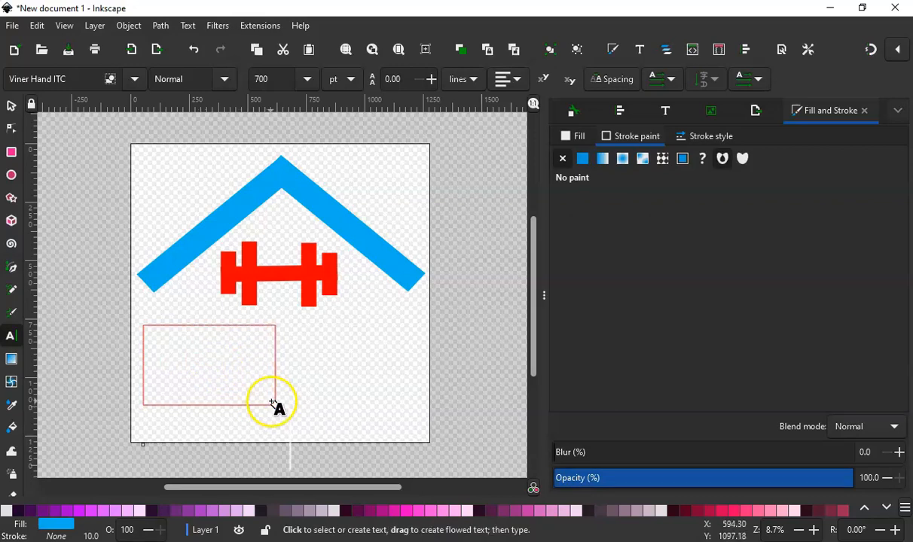
pyautogui.moveTo(297, 406); pyautogui.dragTo(432, 408)
pyautogui.click(347, 403)
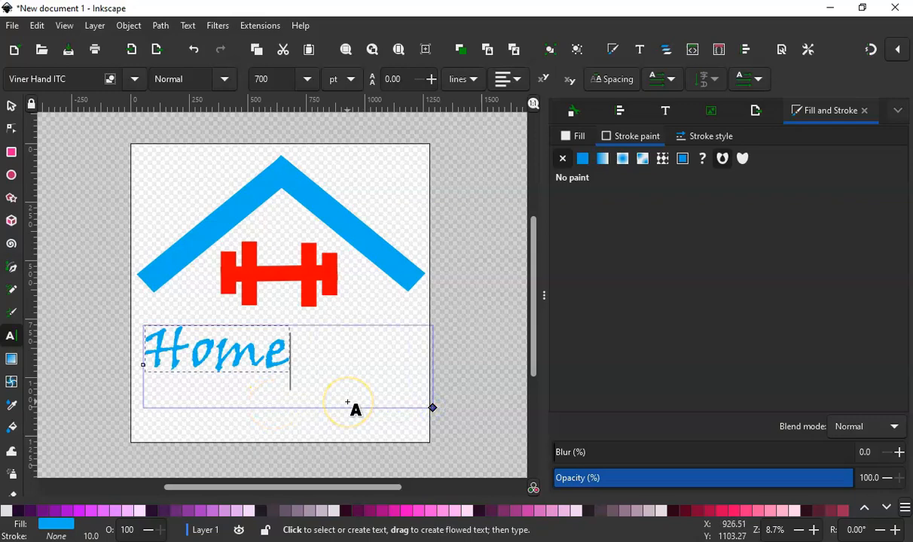
pyautogui.write('Fit')
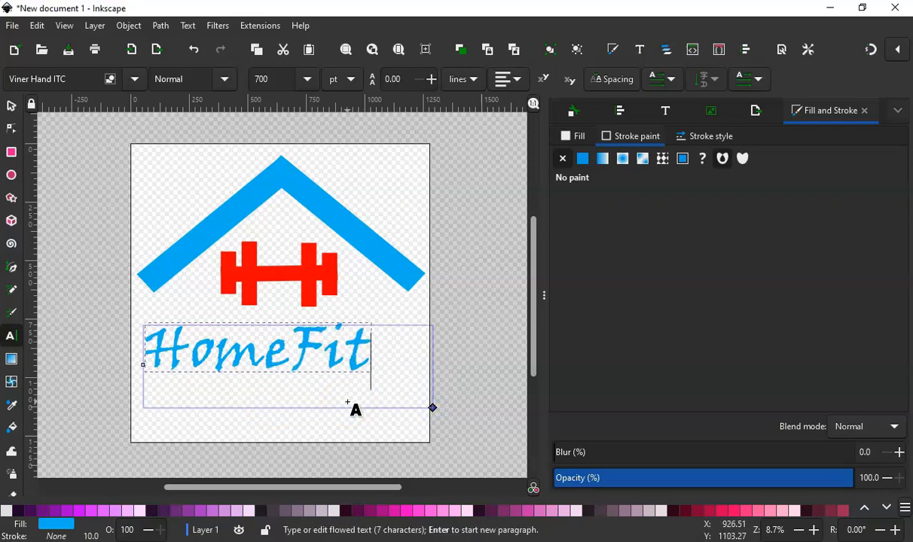
# Set the HomeFit text in the Ultra Serif SF font and move it to about X 107 mm, Y 743 mm under the dumbbell.
pyautogui.click(271, 385)
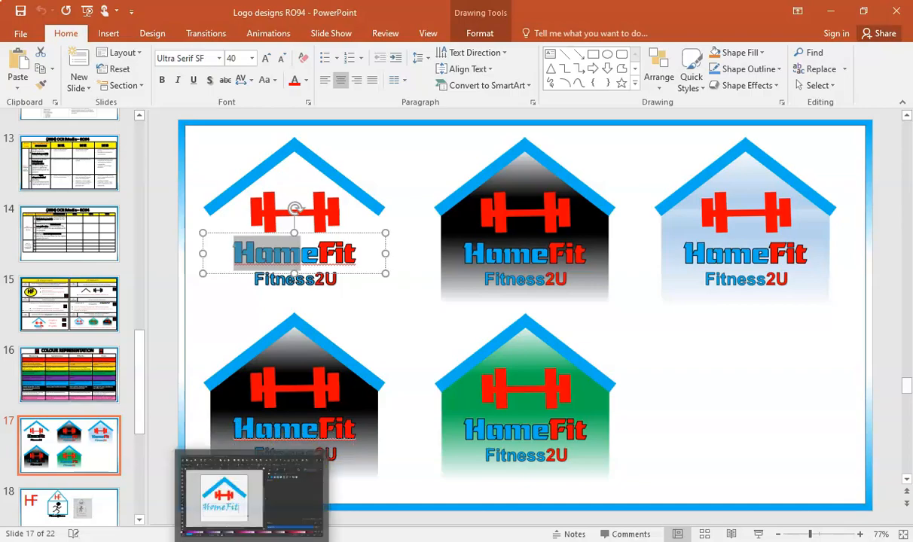
pyautogui.click(271, 482)
pyautogui.moveTo(357, 362); pyautogui.dragTo(143, 350)
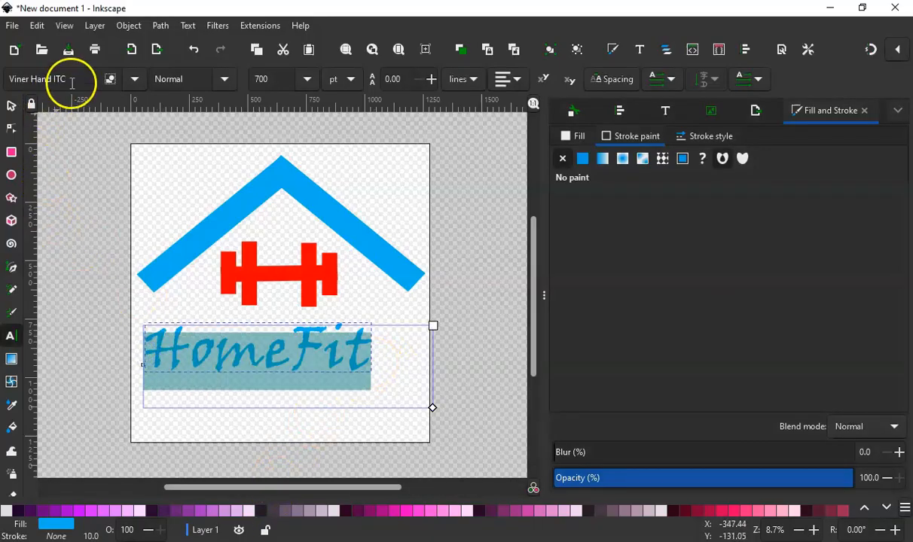
pyautogui.click(136, 79)
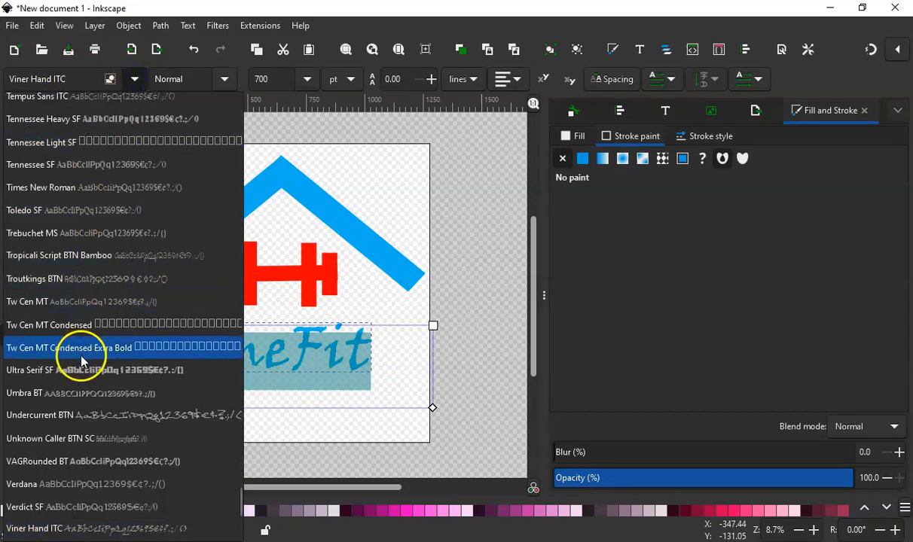
pyautogui.click(73, 371)
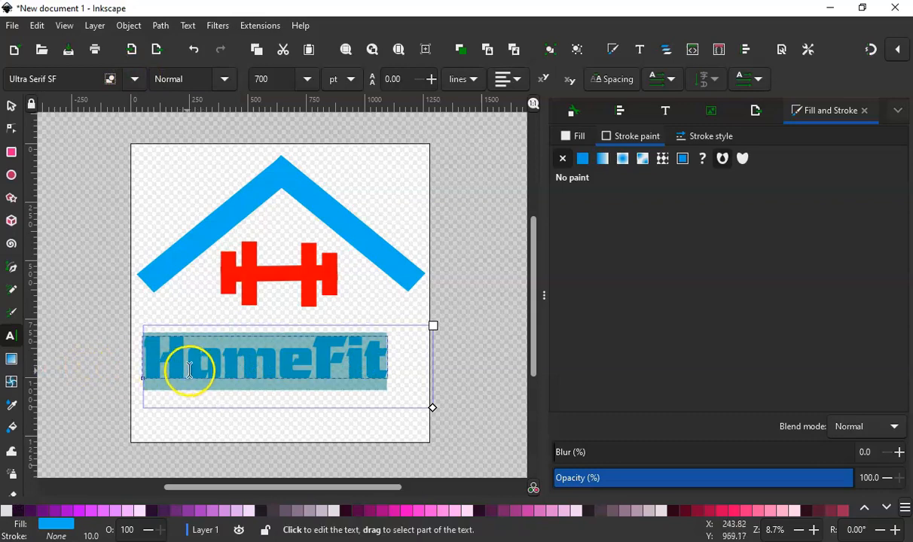
pyautogui.click(10, 107)
pyautogui.moveTo(228, 364); pyautogui.dragTo(245, 343)
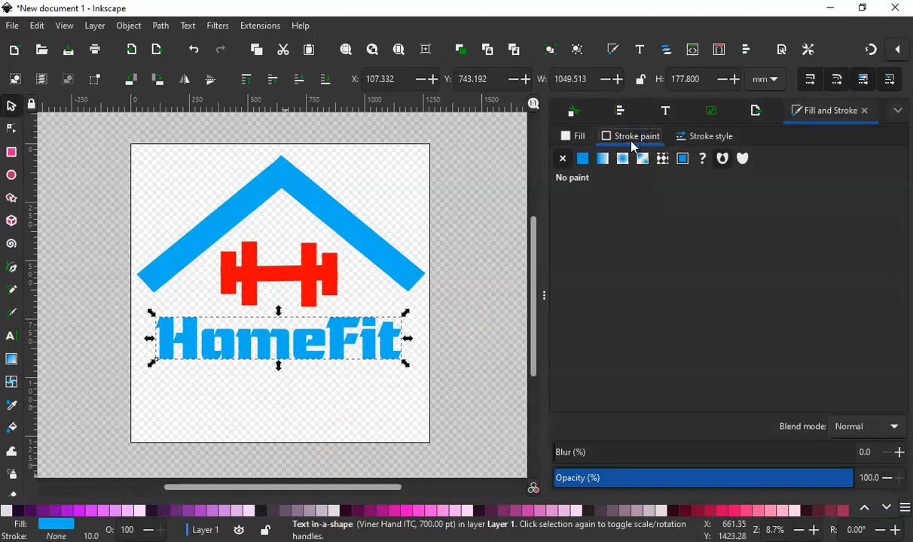
# Give the HomeFit text a flat near-black stroke with RGBA 050000ff.
pyautogui.click(583, 159)
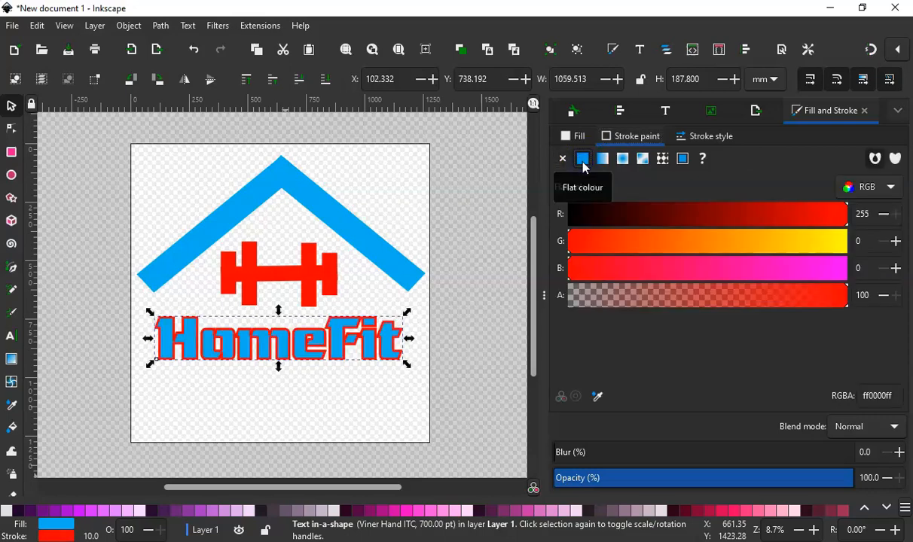
pyautogui.click(583, 163)
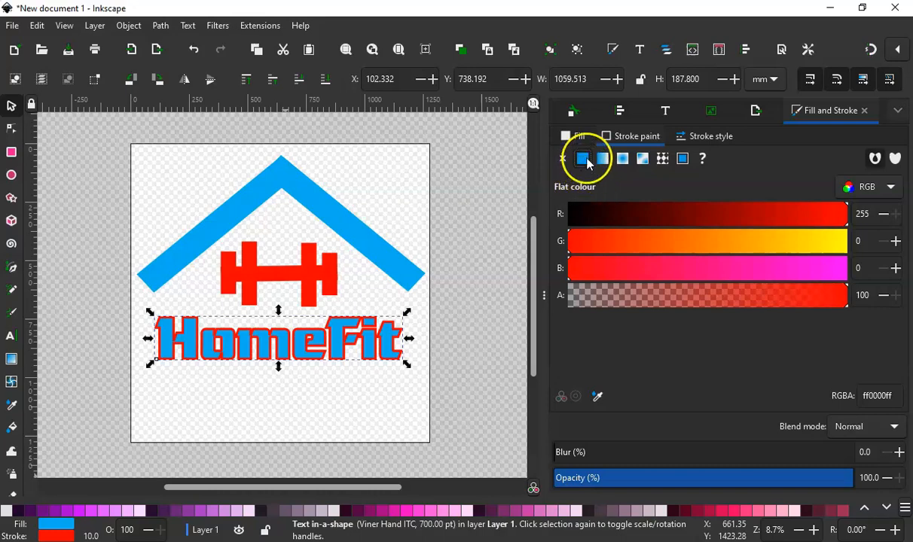
pyautogui.click(578, 215)
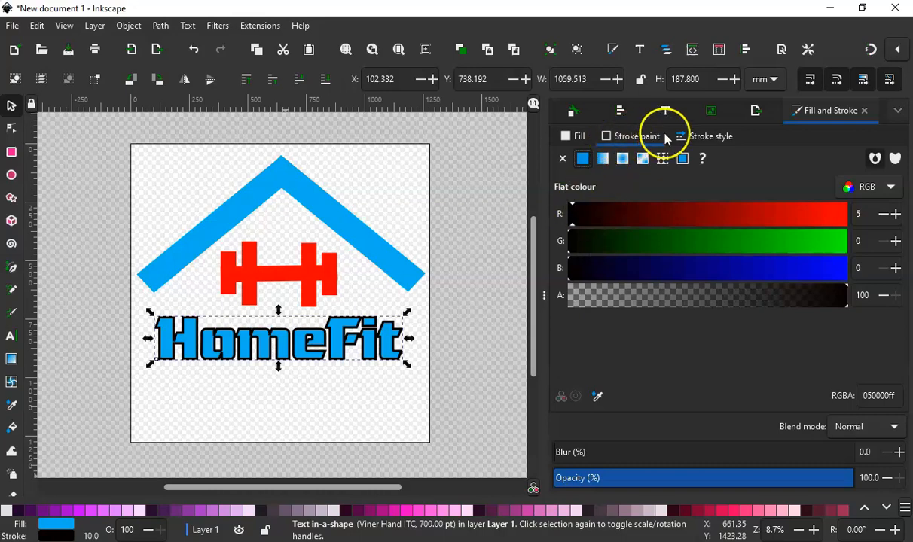
# Set the stroke width of the HomeFit text to 5 mm.
pyautogui.click(695, 139)
pyautogui.doubleClick(612, 164)
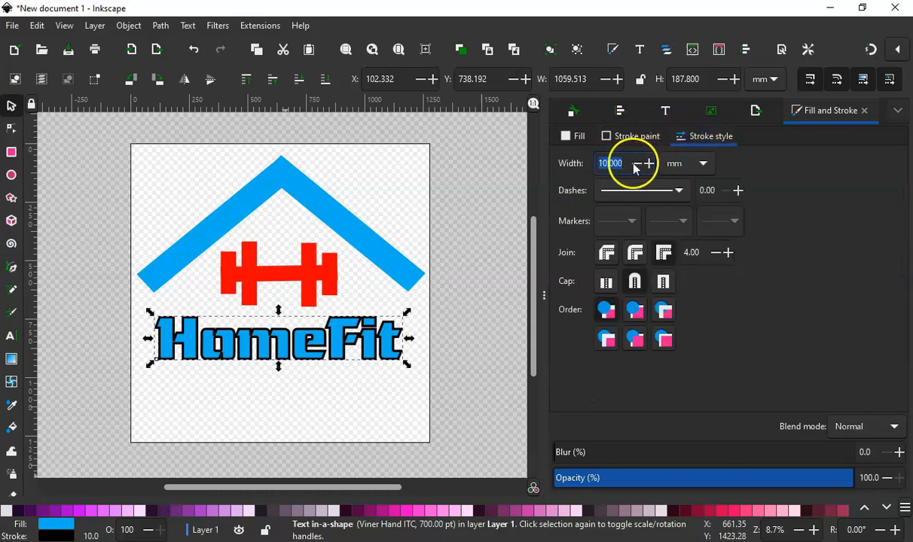
pyautogui.click(638, 164)
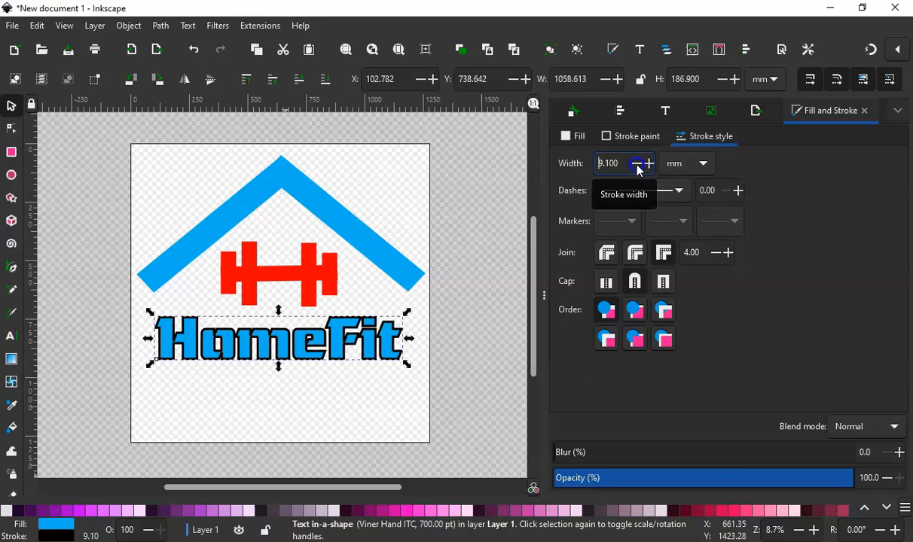
pyautogui.click(638, 164)
pyautogui.click(638, 163)
pyautogui.click(638, 164)
pyautogui.click(637, 164)
pyautogui.click(638, 163)
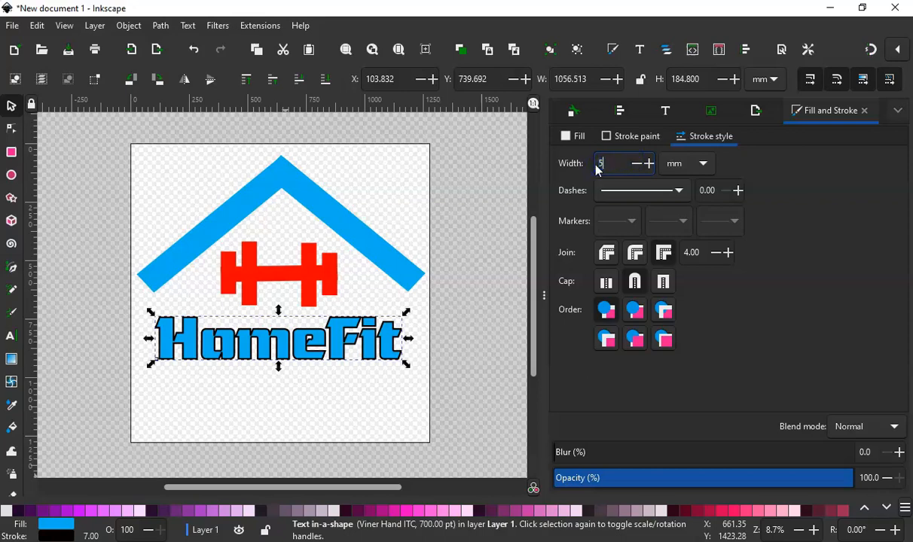
pyautogui.click(597, 169)
pyautogui.write('5')
pyautogui.press('Return')
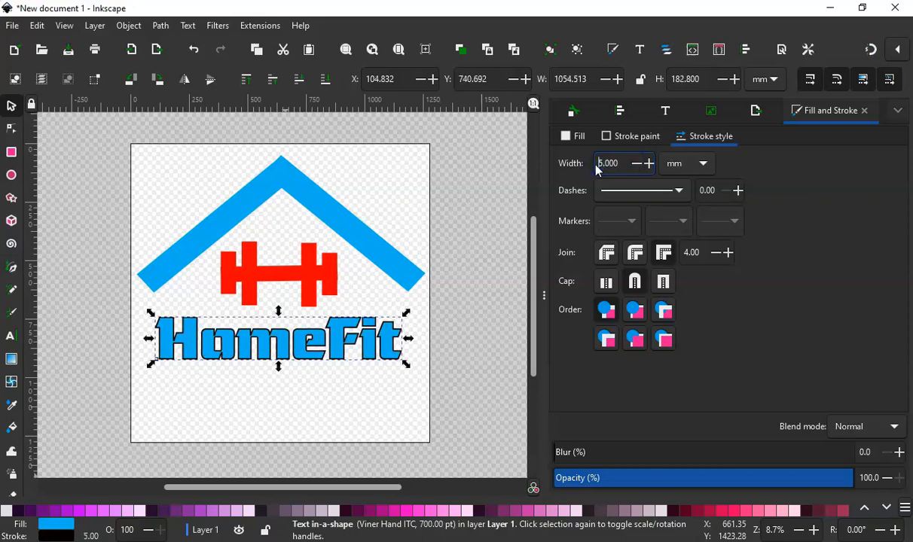
# Nudge the outlined HomeFit text slightly left to about X 102 mm, keeping it under the dumbbell.
pyautogui.click(401, 395)
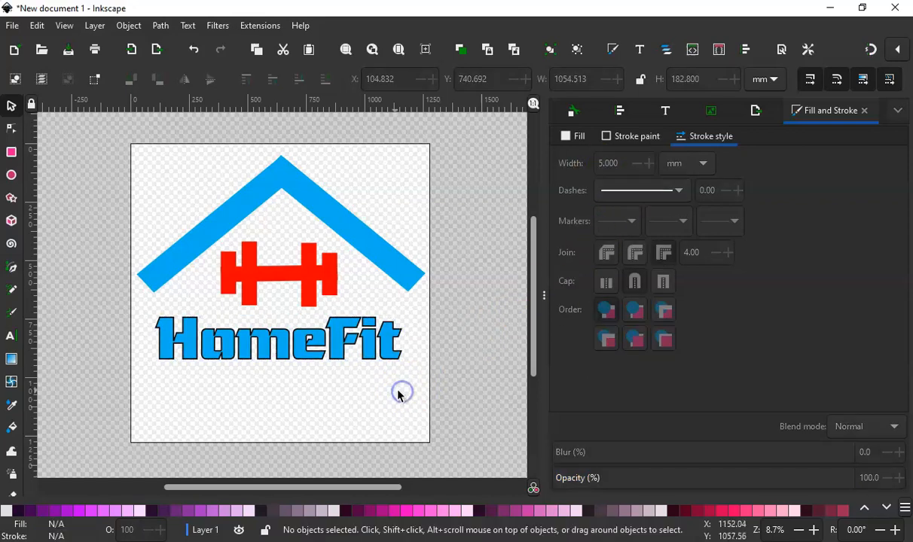
pyautogui.click(306, 347)
pyautogui.moveTo(302, 347); pyautogui.dragTo(309, 361)
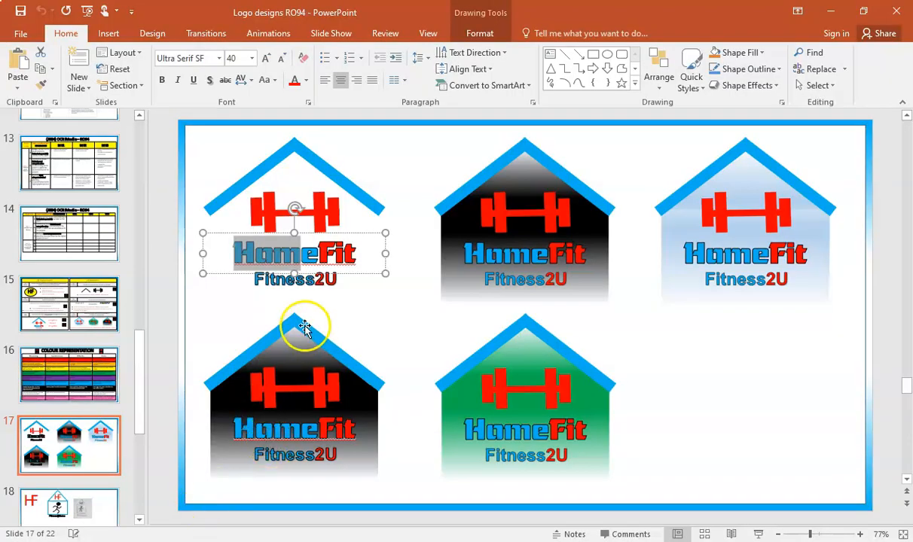
# Switch to PowerPoint, check the font of the Fitness2U text in the first logo, and return to Inkscape.
pyautogui.click(300, 280)
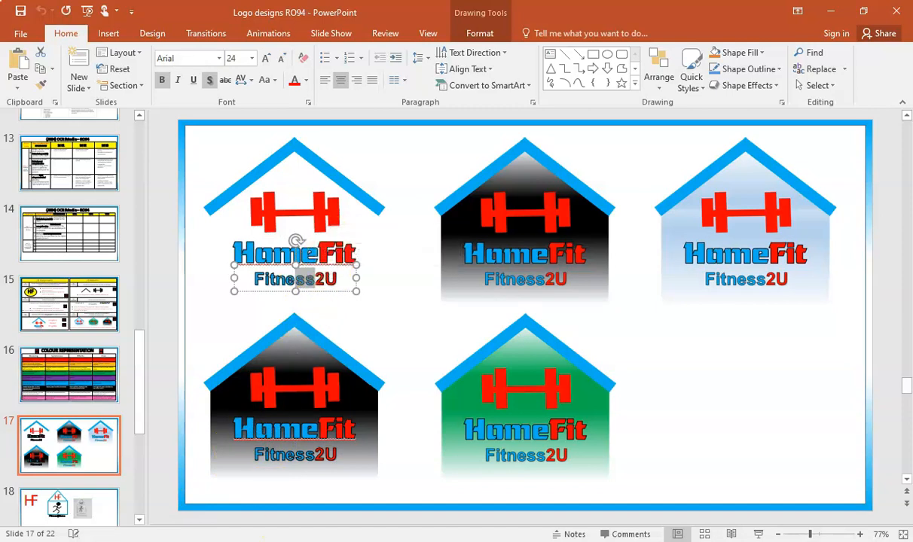
pyautogui.moveTo(239, 539)
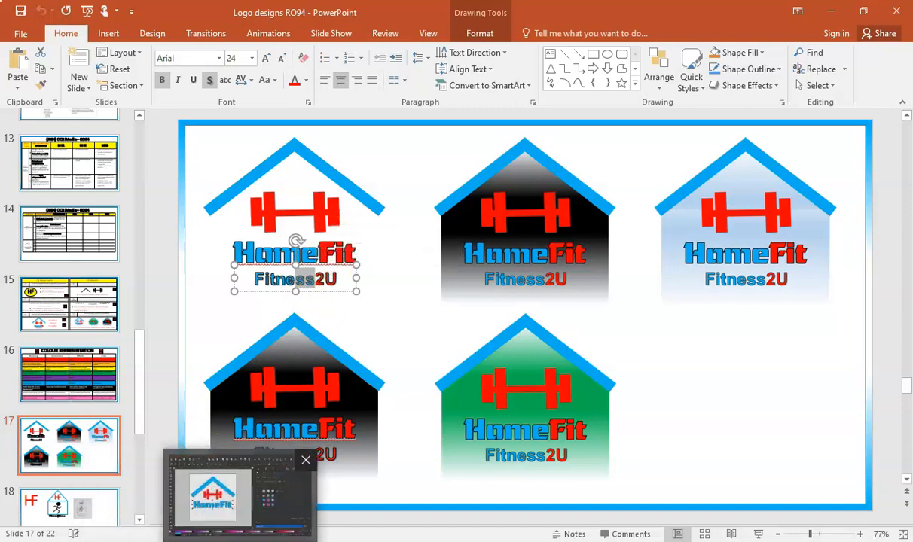
pyautogui.click(226, 489)
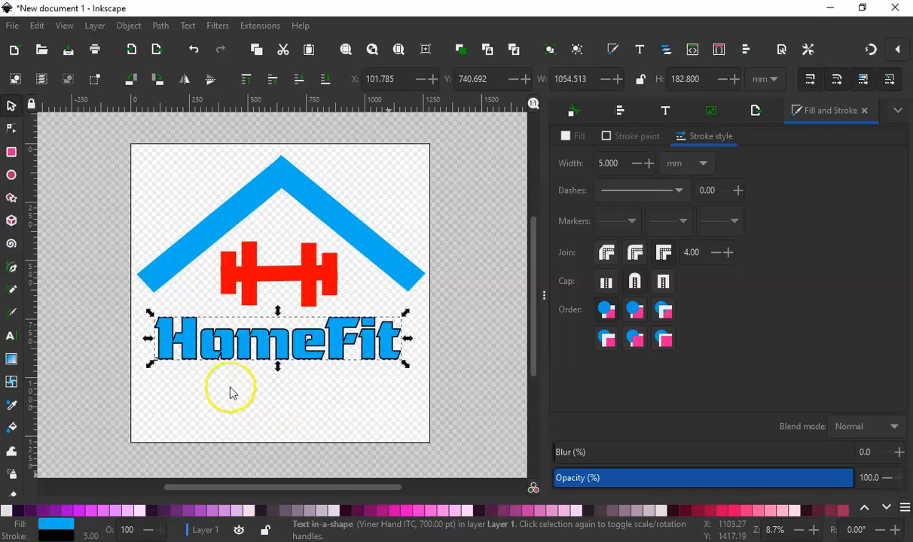
pyautogui.click(11, 336)
pyautogui.moveTo(150, 396); pyautogui.dragTo(177, 426)
pyautogui.moveTo(143, 381); pyautogui.dragTo(210, 458)
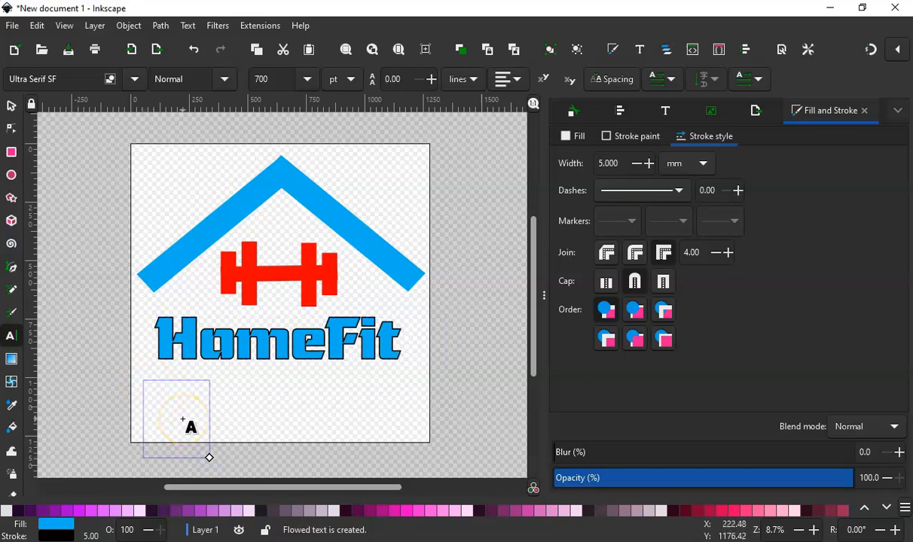
pyautogui.write('Fitn')
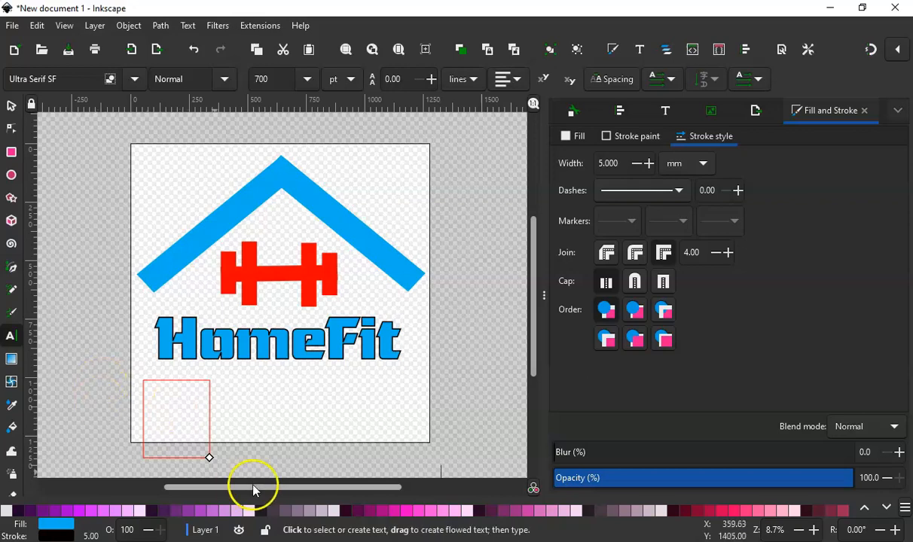
pyautogui.moveTo(210, 457); pyautogui.dragTo(427, 456)
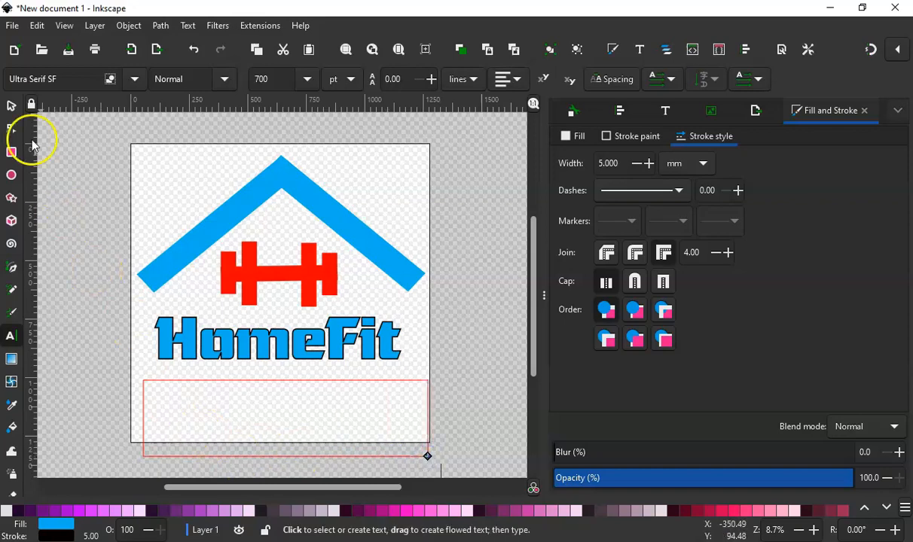
pyautogui.click(12, 106)
pyautogui.click(195, 398)
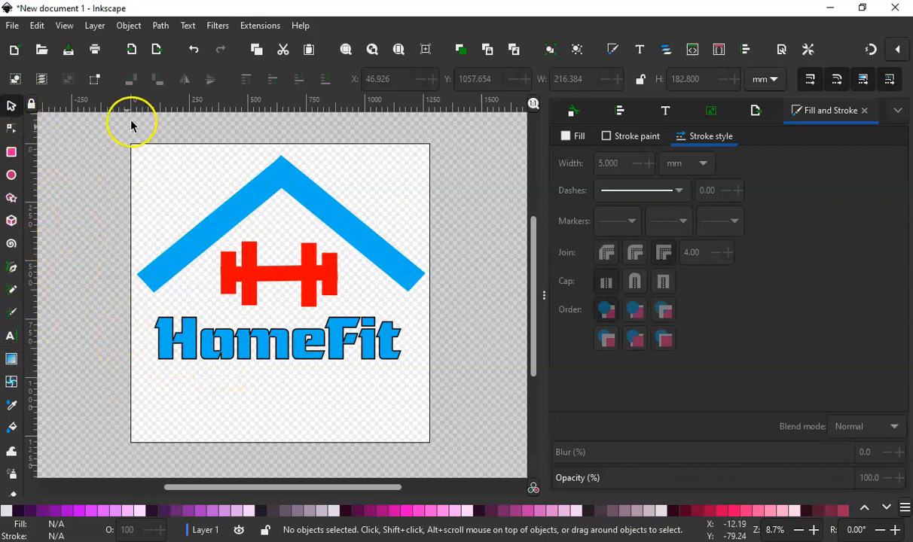
# Create a flowed text frame beneath HomeFit, enter F, and widen the frame across most of the page.
pyautogui.click(12, 336)
pyautogui.moveTo(152, 375); pyautogui.dragTo(188, 433)
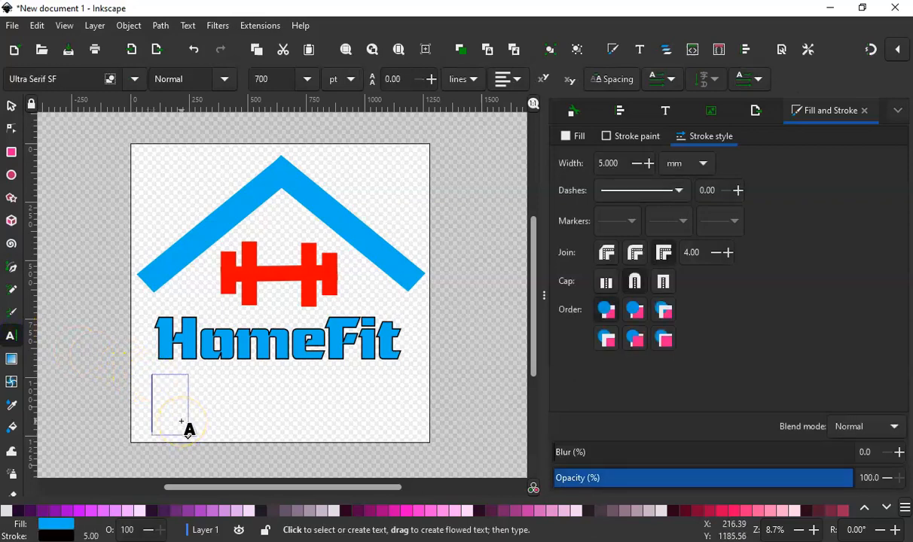
pyautogui.write('F')
pyautogui.click(188, 434)
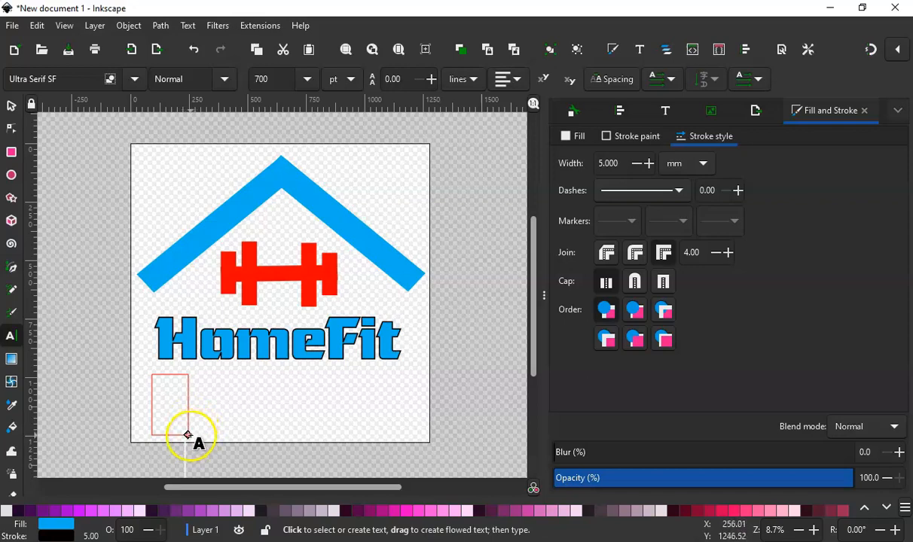
pyautogui.moveTo(217, 437); pyautogui.dragTo(366, 443)
pyautogui.click(249, 418)
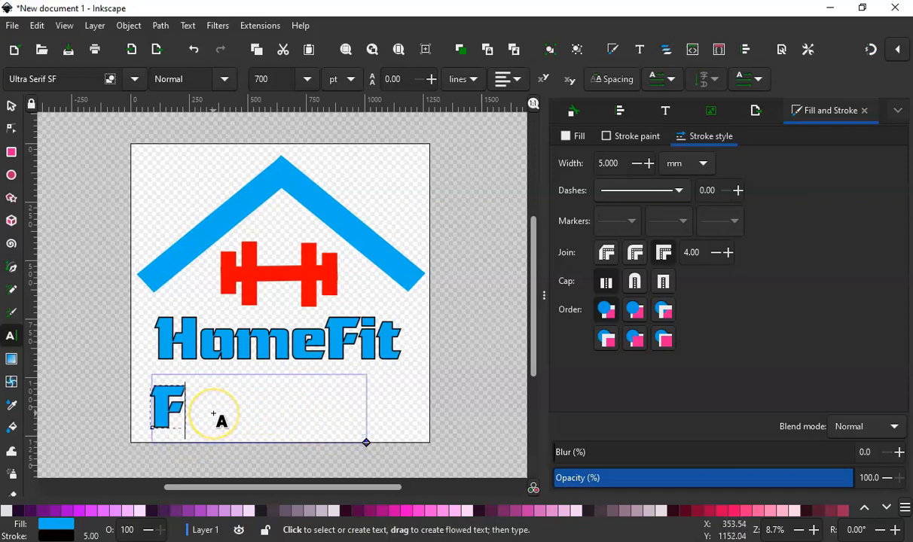
# Extend the text in the frame below HomeFit to read Fitnes.
pyautogui.write('itn')
pyautogui.write('ess')
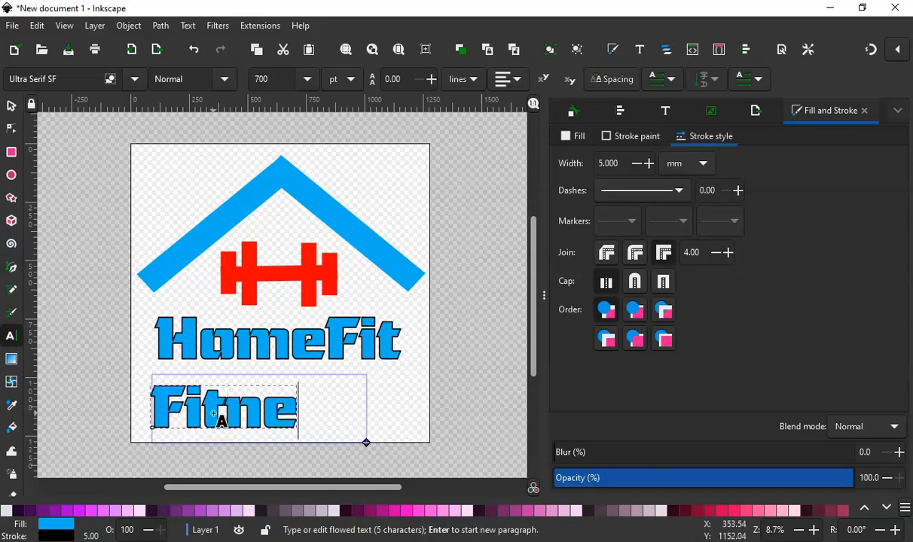
pyautogui.press('Escape')
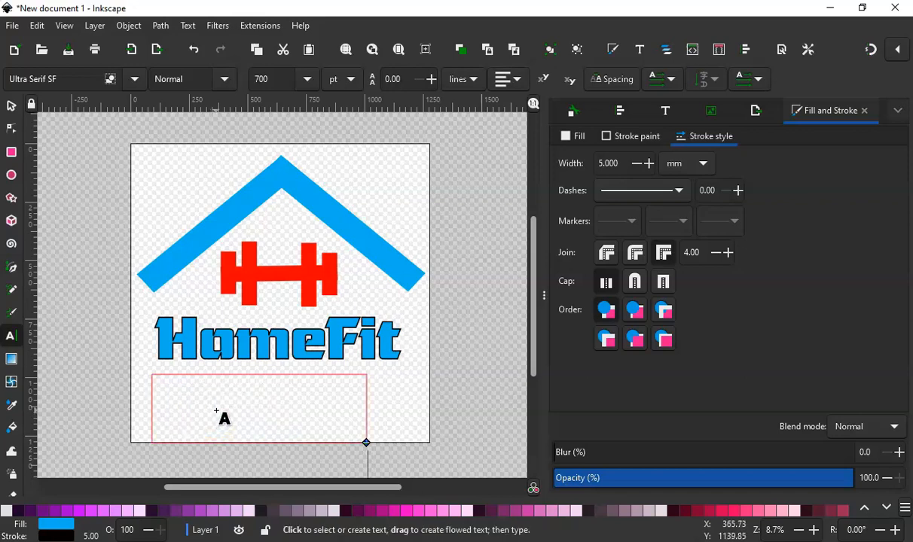
pyautogui.scroll(-2, 234, 404)
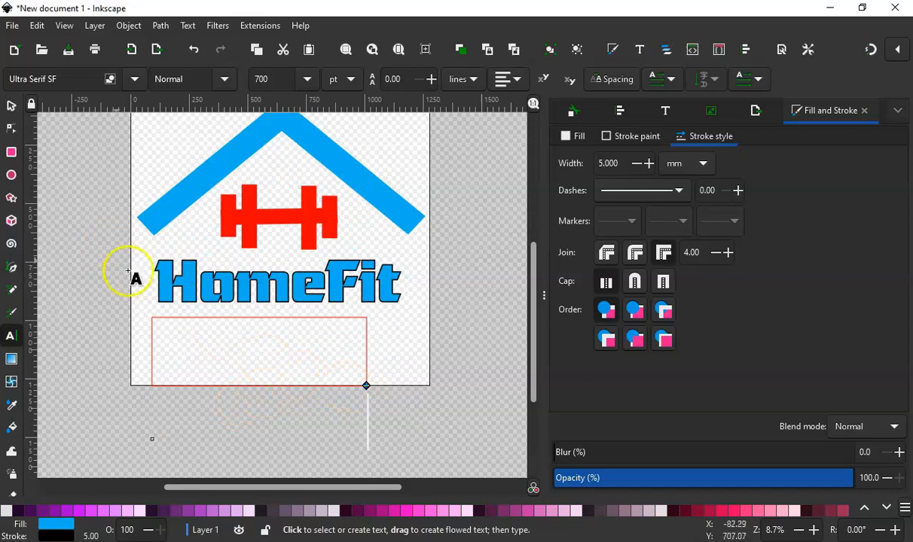
pyautogui.press('BackSpace')
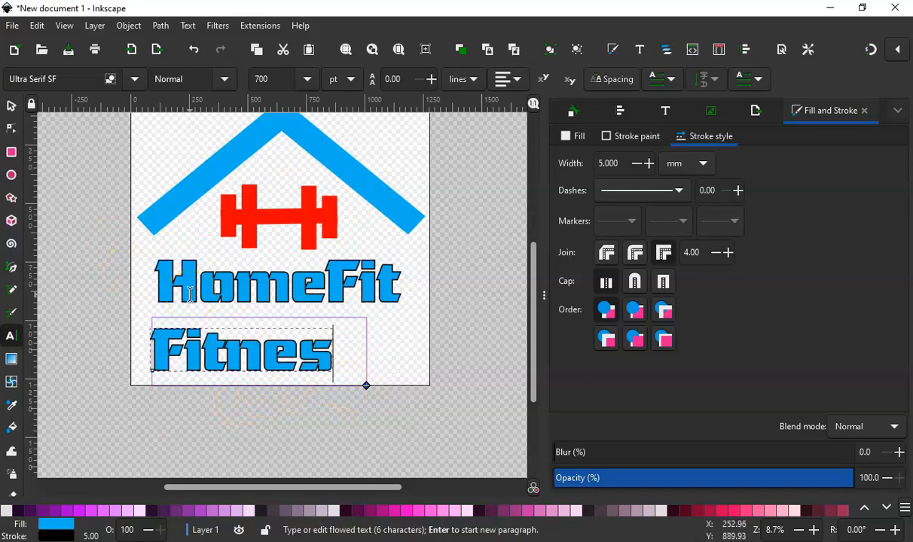
# Set the Fitnes text to 300 pt and complete it to read Fitness2U.
pyautogui.click(147, 351)
pyautogui.hotkey('ctrl', 'a')
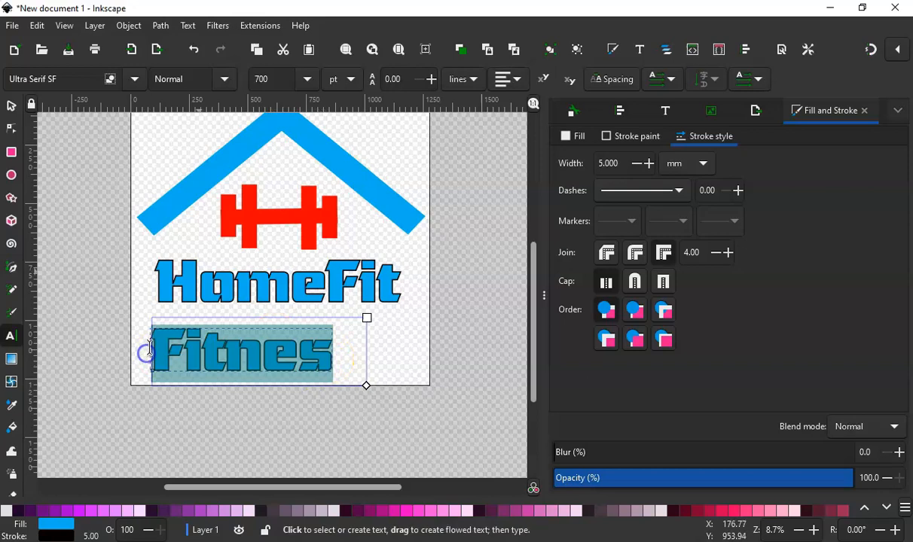
pyautogui.click(278, 78)
pyautogui.write('300')
pyautogui.press('Return')
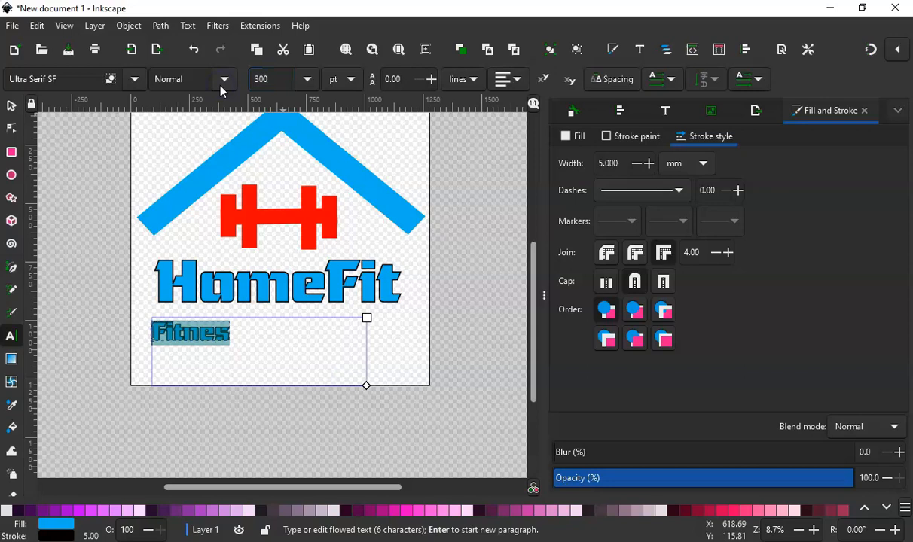
pyautogui.click(234, 333)
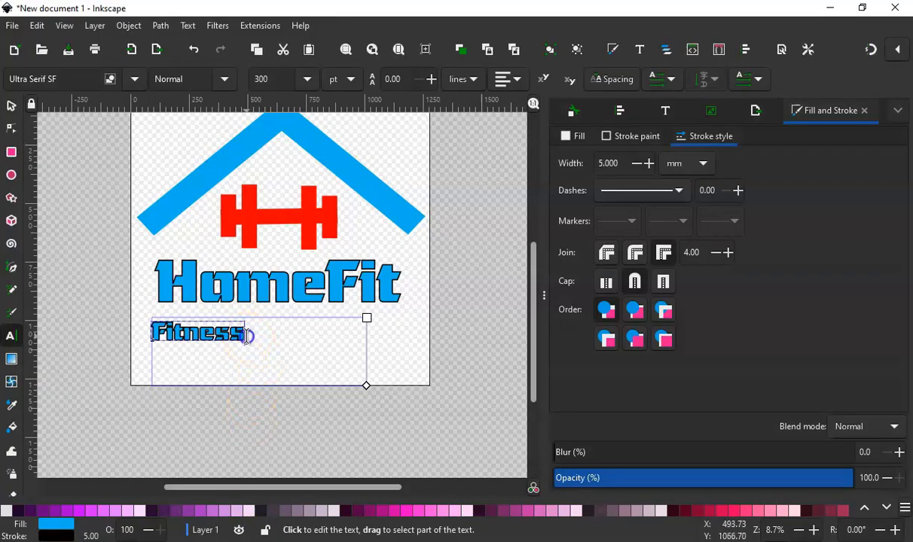
pyautogui.doubleClick(246, 336)
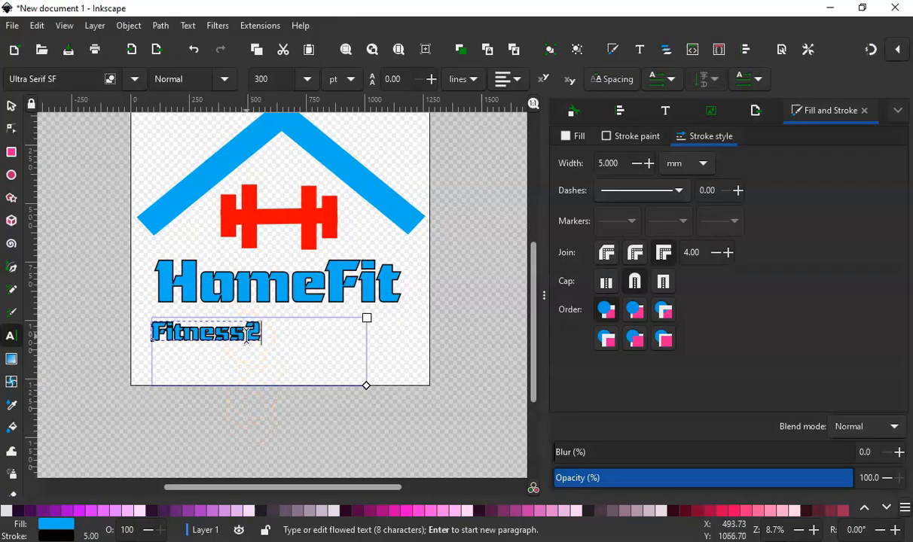
# Change the font of the Fitness2U text to Arial Rounded MT Bold.
pyautogui.click(213, 323)
pyautogui.moveTo(212, 323); pyautogui.dragTo(151, 324)
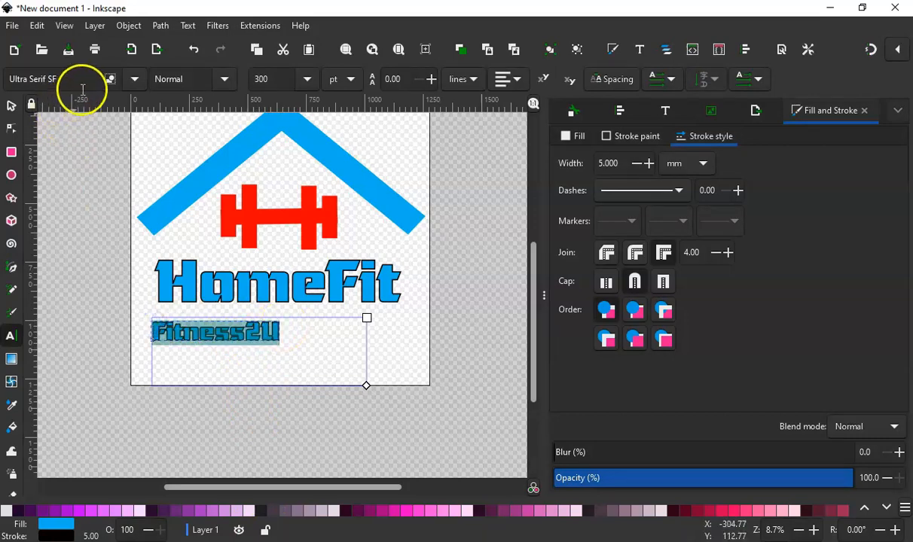
pyautogui.click(133, 80)
pyautogui.scroll(10, 66, 211)
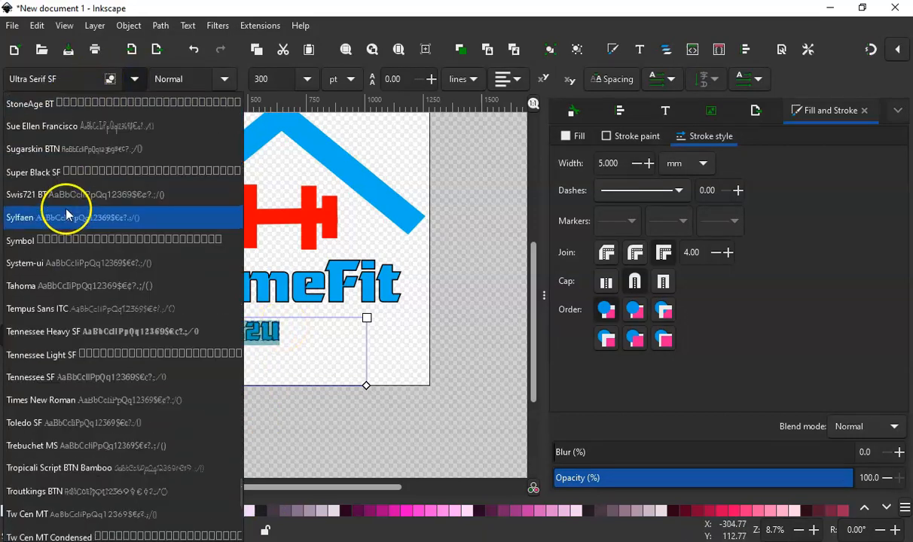
pyautogui.scroll(15, 169, 481)
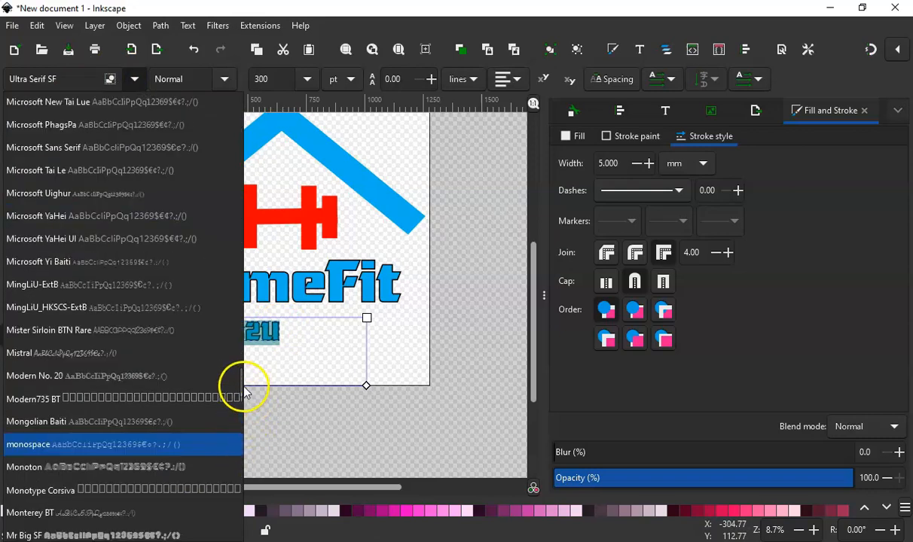
pyautogui.moveTo(239, 382); pyautogui.dragTo(251, 187)
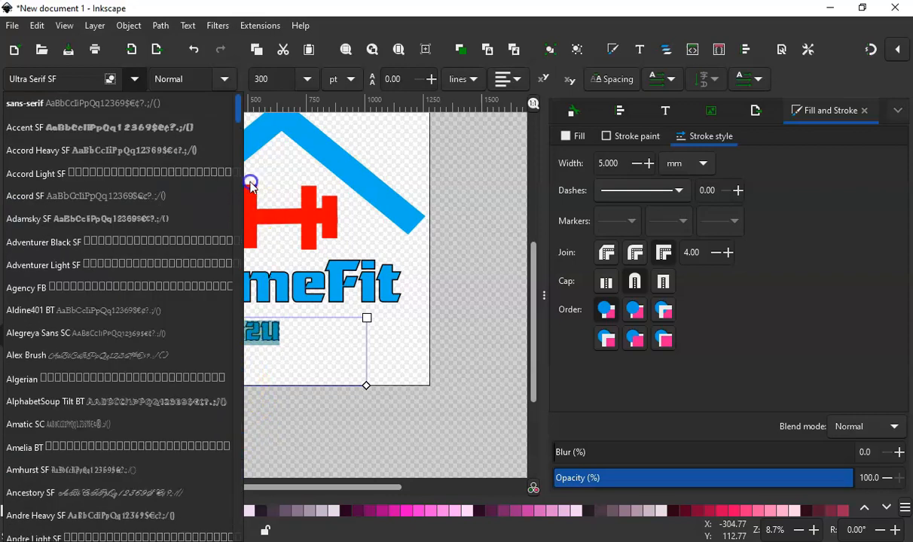
pyautogui.moveTo(242, 125); pyautogui.dragTo(241, 123)
pyautogui.scroll(4, 163, 157)
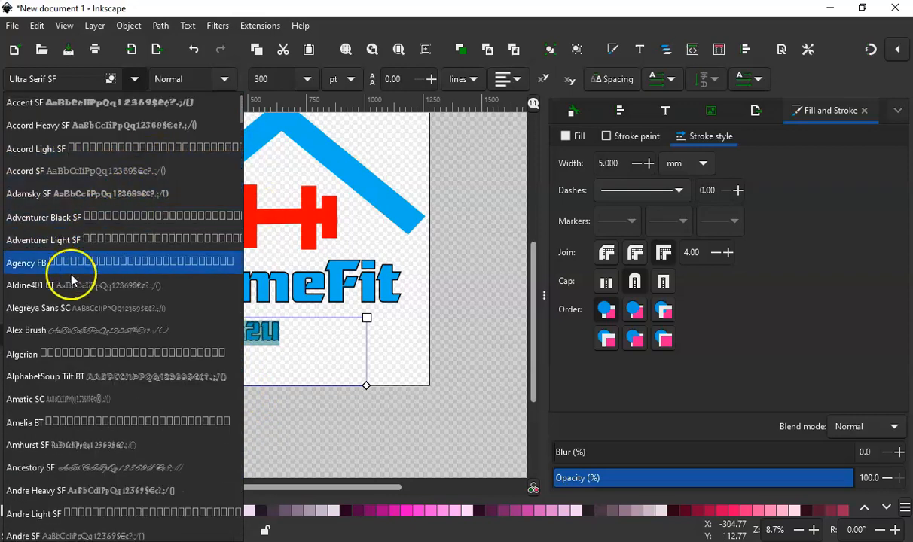
pyautogui.scroll(-5, 72, 333)
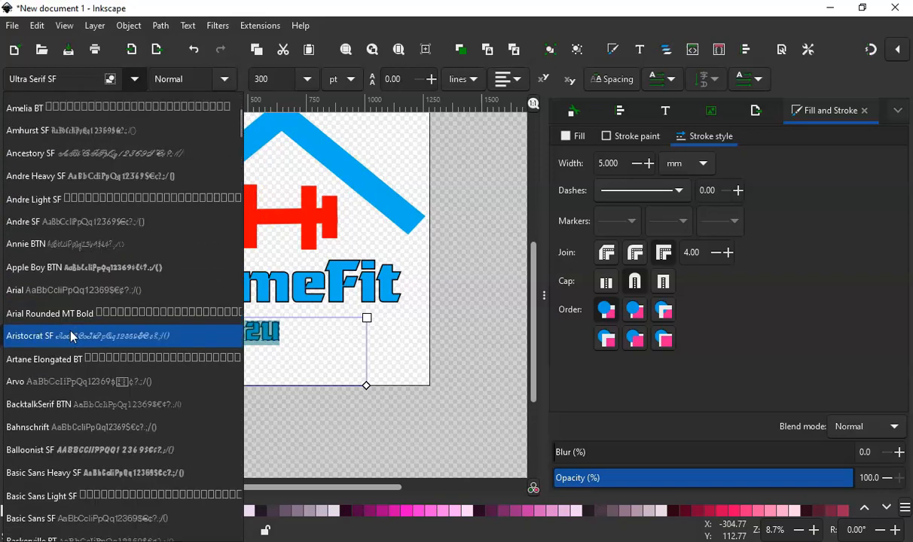
pyautogui.click(53, 290)
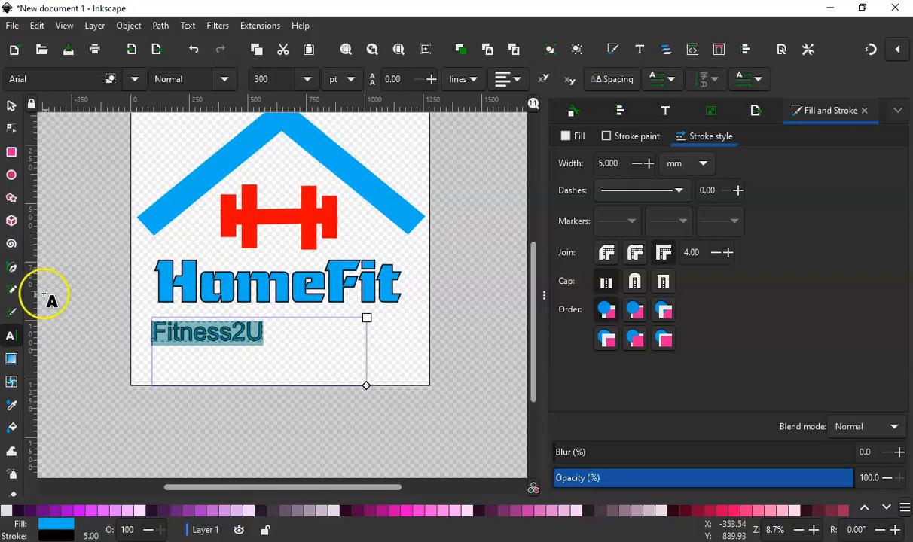
pyautogui.click(134, 80)
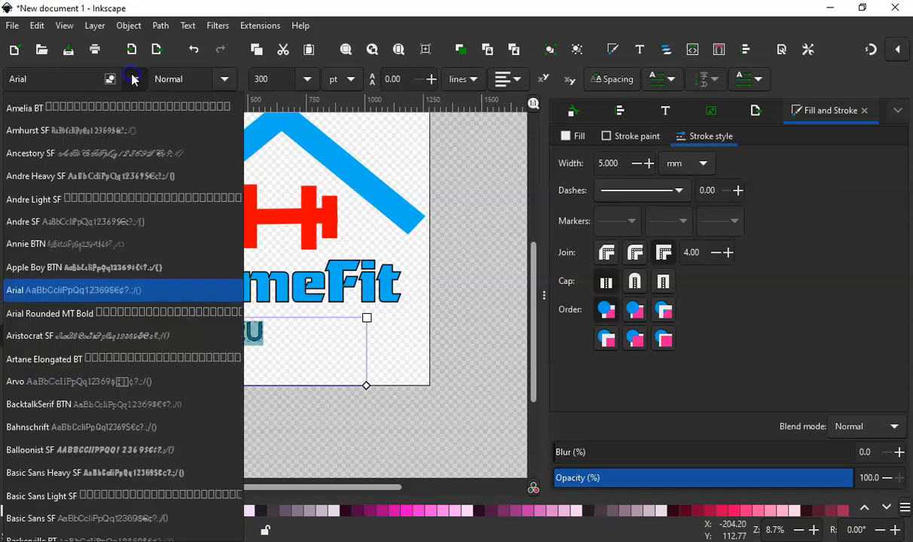
pyautogui.click(90, 313)
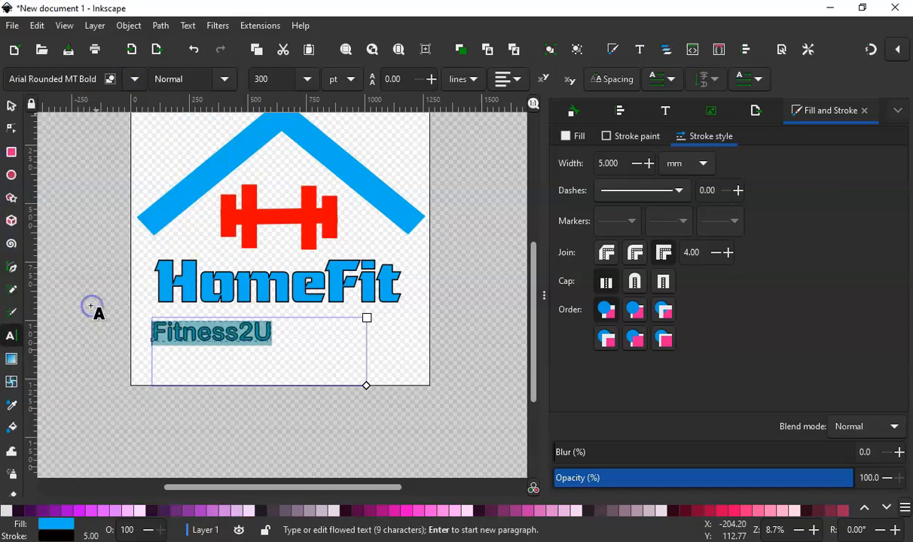
# Set the font size of the whole Fitness2U text to 400 pt.
pyautogui.click(271, 331)
pyautogui.moveTo(272, 332); pyautogui.dragTo(154, 334)
pyautogui.moveTo(277, 79); pyautogui.dragTo(224, 88)
pyautogui.write('4')
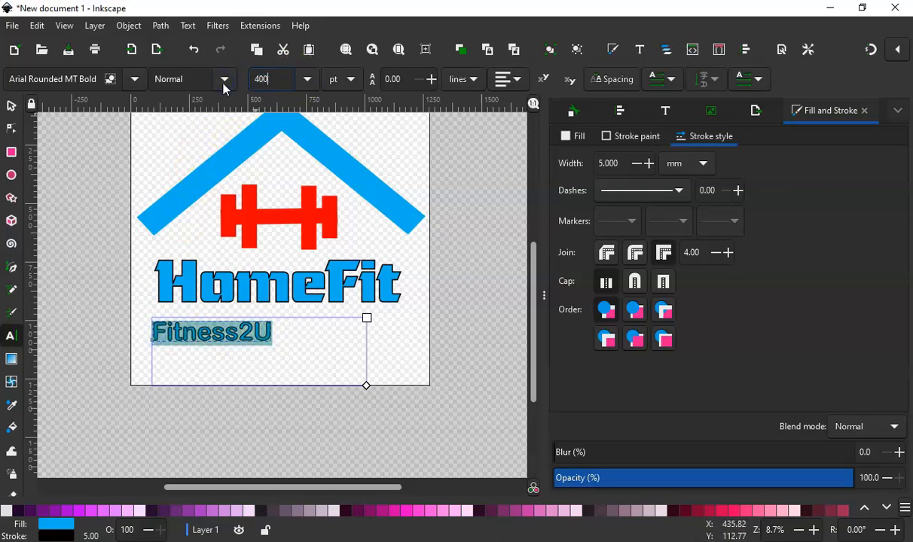
pyautogui.press('Return')
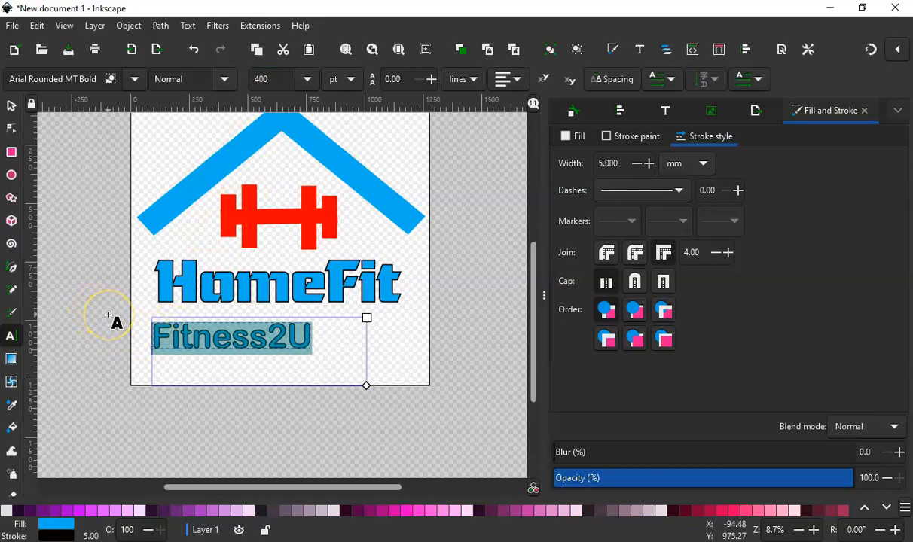
# Fill the Fitness2U text with the red sampled from the dumbbell.
pyautogui.click(199, 336)
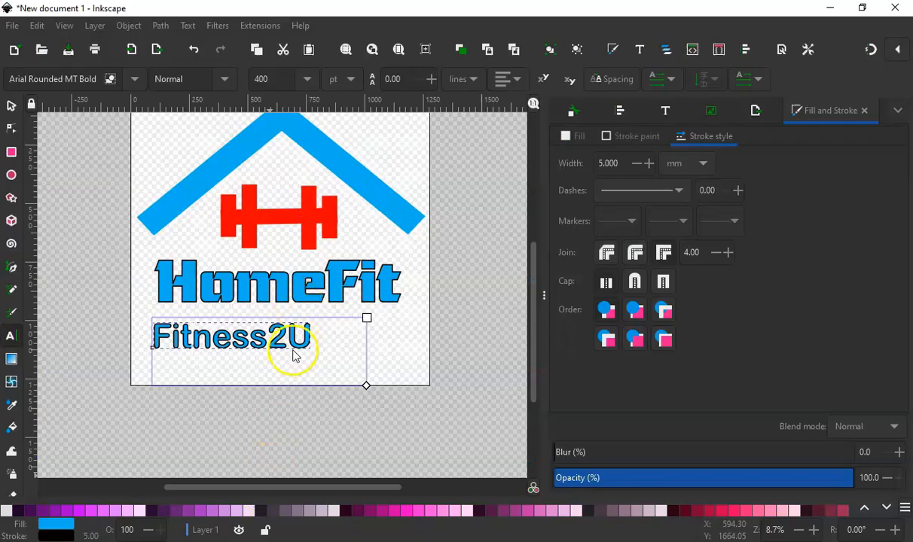
pyautogui.click(272, 339)
pyautogui.moveTo(287, 342); pyautogui.dragTo(305, 343)
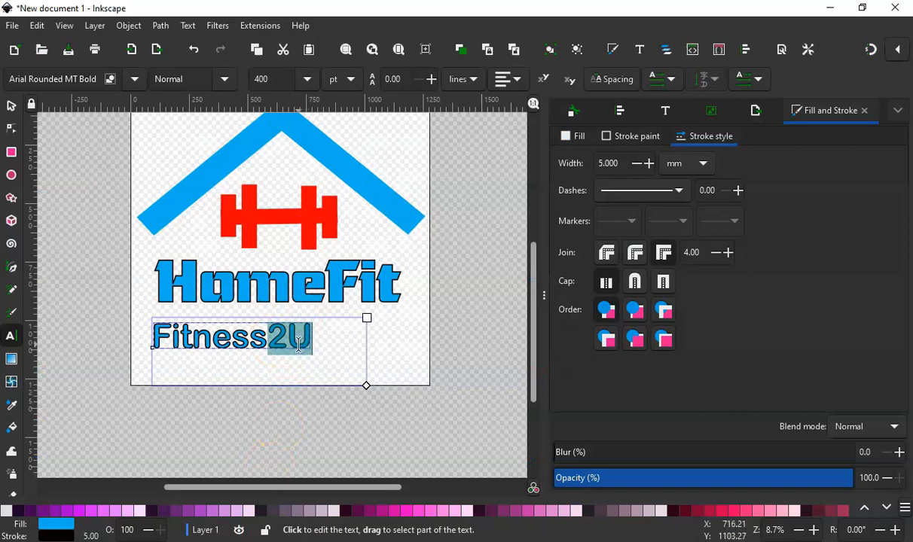
pyautogui.click(13, 407)
pyautogui.click(274, 217)
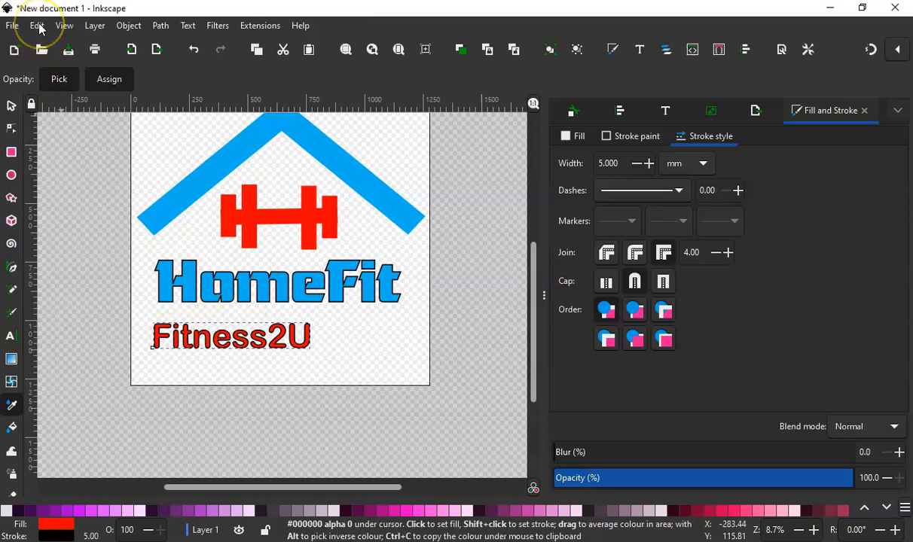
# Duplicate the red Fitness2U text and place the copy below and to the right, at about X 455 mm, Y 1155 mm.
pyautogui.click(11, 105)
pyautogui.click(182, 338)
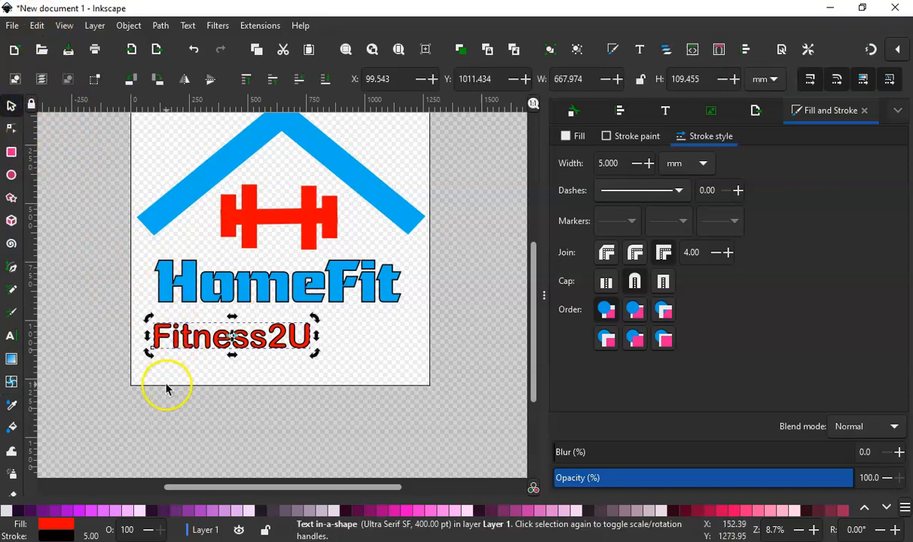
pyautogui.click(166, 387)
pyautogui.click(174, 331)
pyautogui.hotkey('ctrl', 'c')
pyautogui.hotkey('ctrl', 'v')
pyautogui.moveTo(225, 350); pyautogui.dragTo(355, 372)
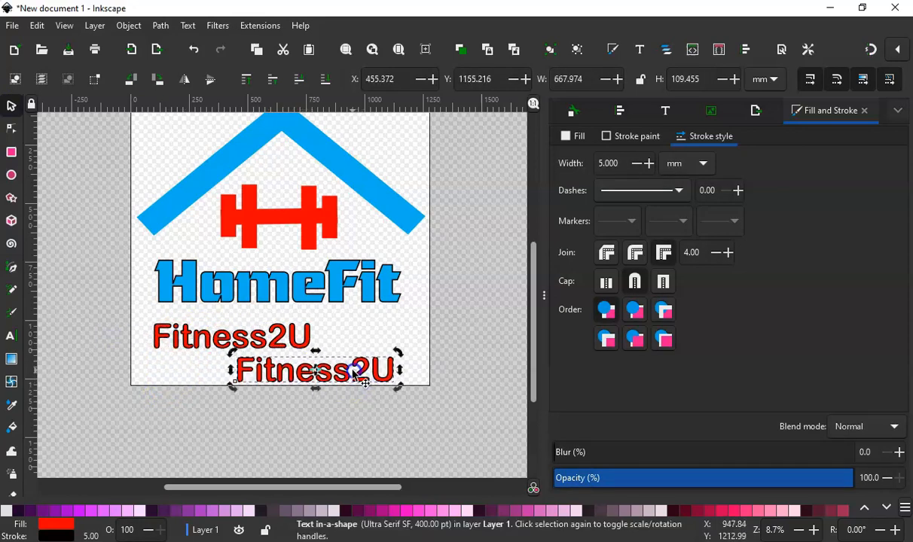
# Trim the copied text to Fitness and the original text to 2U.
pyautogui.doubleClick(354, 370)
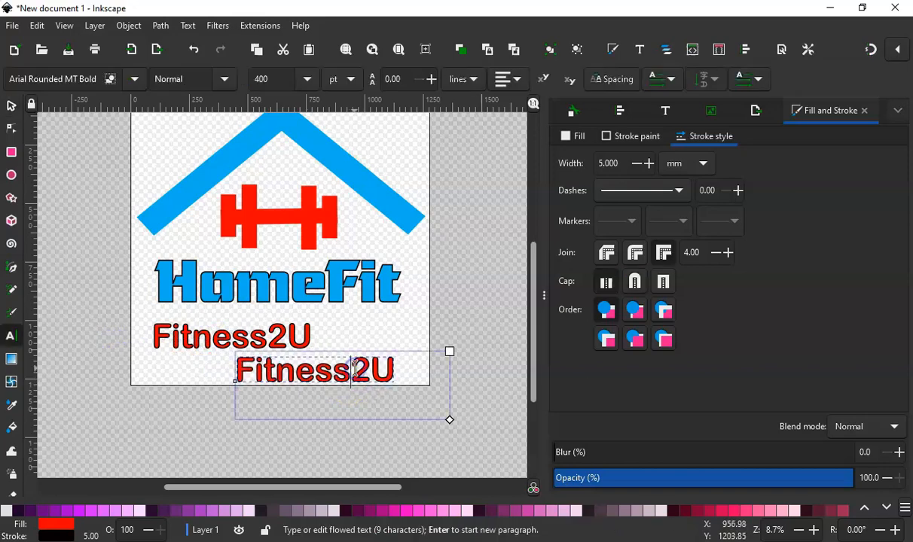
pyautogui.press('BackSpace')
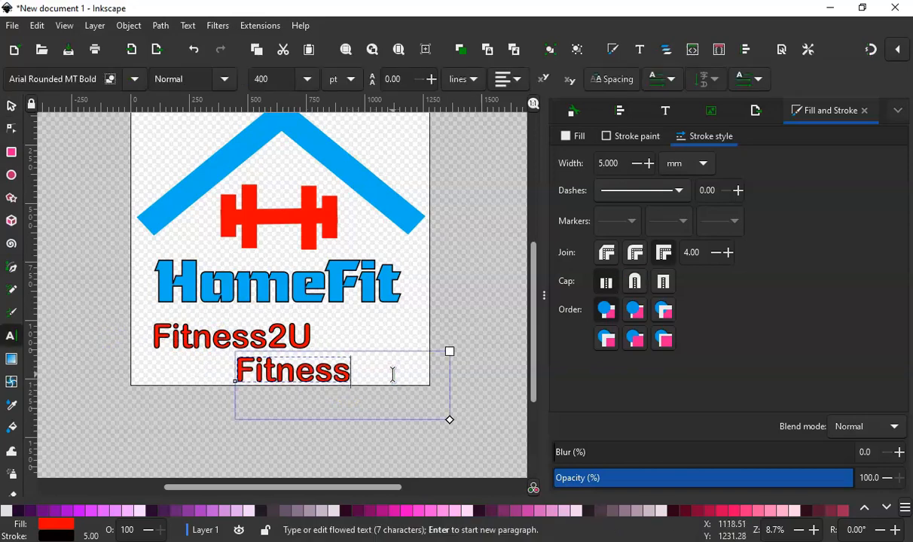
pyautogui.moveTo(272, 340); pyautogui.dragTo(183, 335)
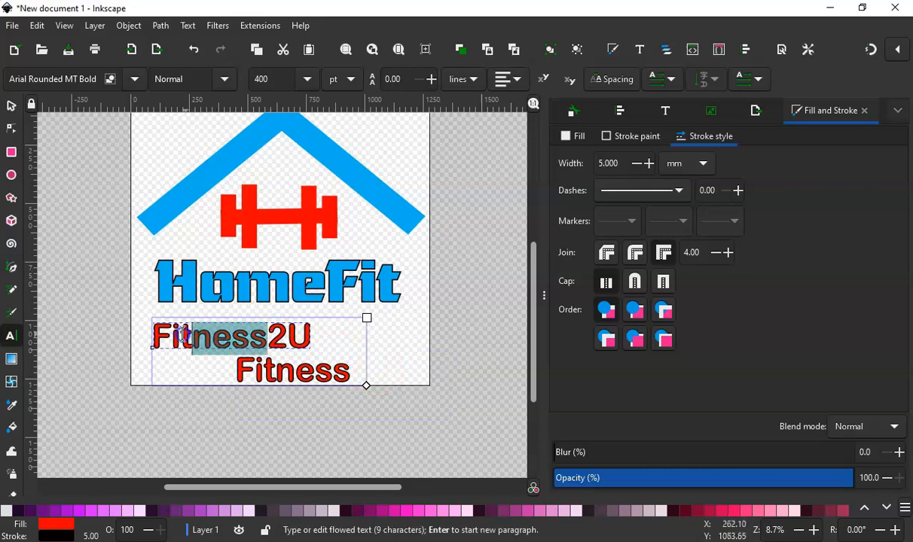
pyautogui.press('BackSpace')
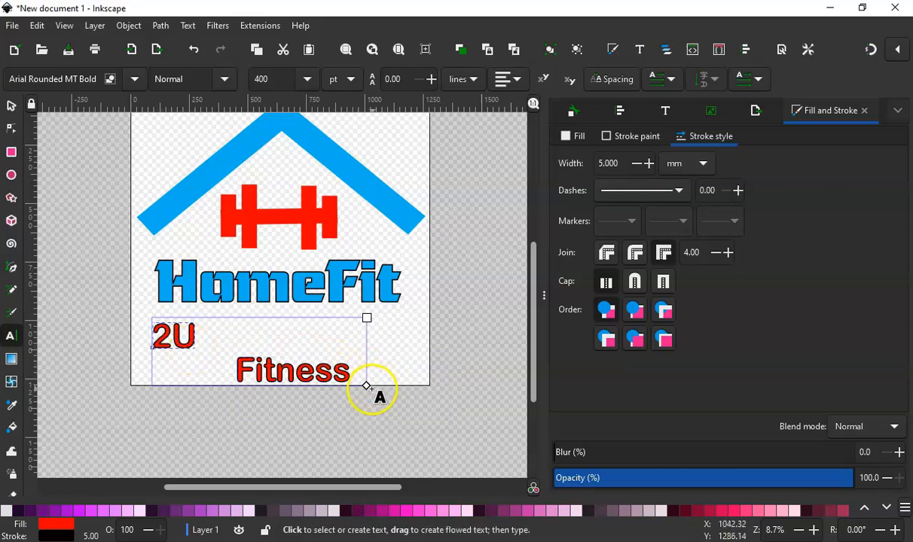
pyautogui.moveTo(366, 385); pyautogui.dragTo(359, 381)
# Fill the Fitness text with the blue sampled from the HomeFit lettering.
pyautogui.moveTo(254, 359); pyautogui.dragTo(340, 367)
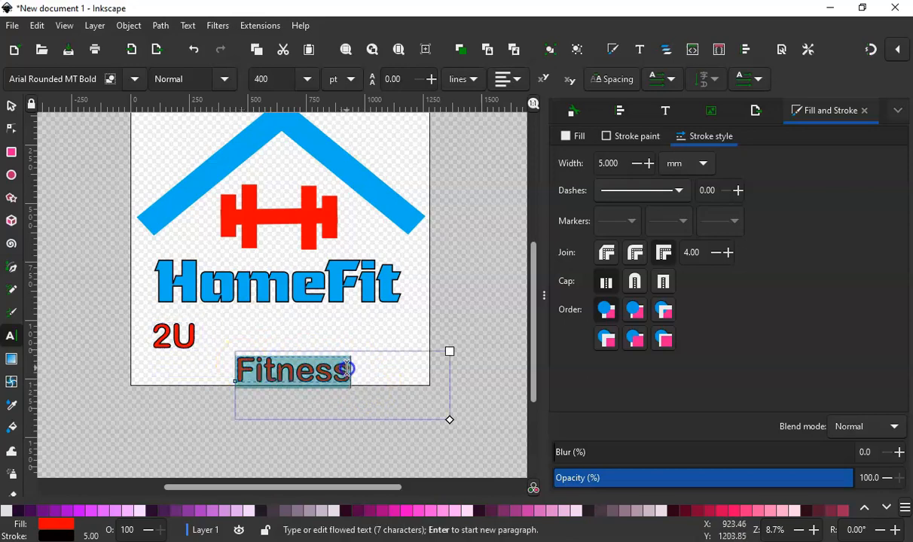
pyautogui.click(12, 405)
pyautogui.click(189, 293)
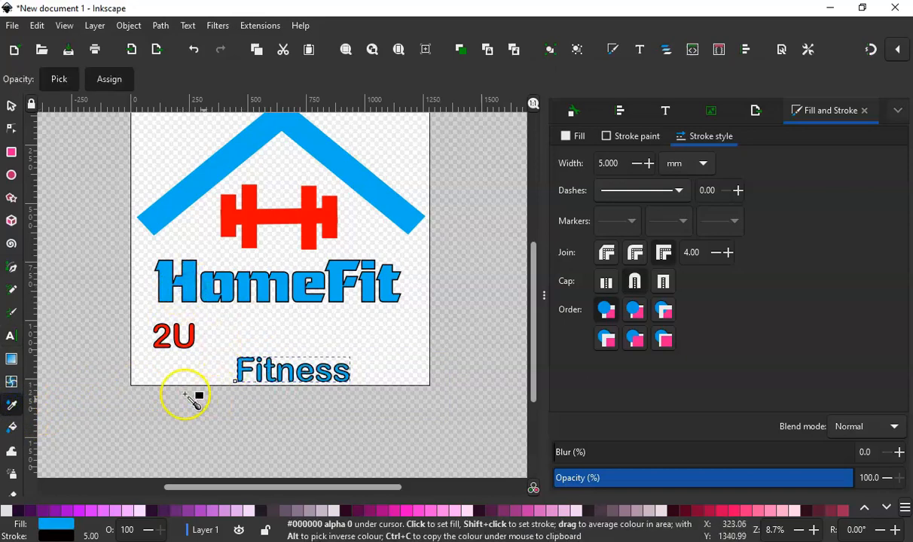
# Arrange Fitness and 2U side by side on one line directly beneath HomeFit, with 2U at about X 752 mm, Y 950 mm.
pyautogui.click(12, 106)
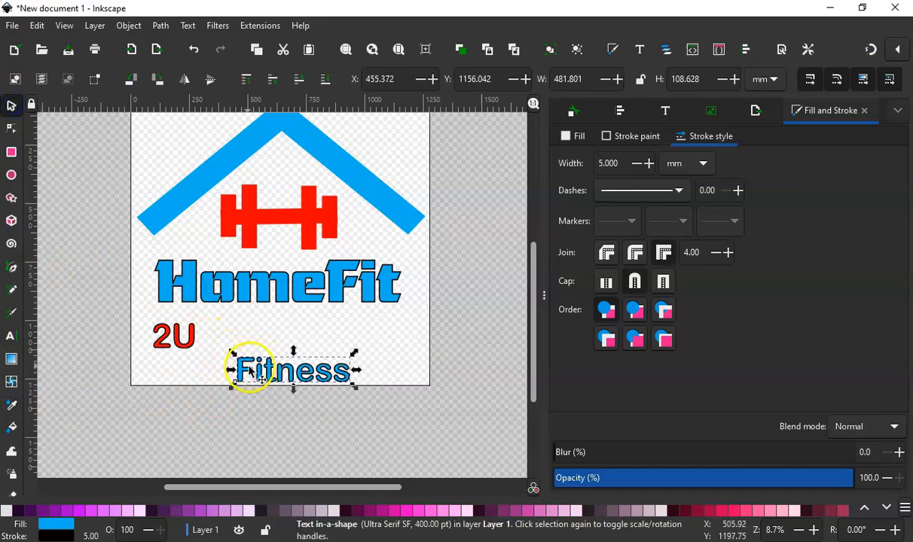
pyautogui.moveTo(236, 362); pyautogui.dragTo(200, 307)
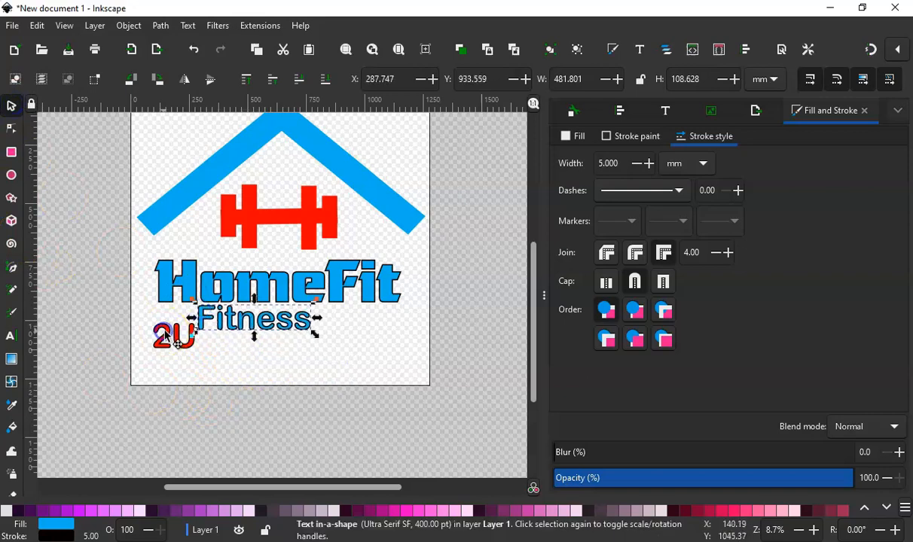
pyautogui.click(165, 335)
pyautogui.moveTo(167, 337); pyautogui.dragTo(319, 322)
pyautogui.click(249, 322)
pyautogui.moveTo(241, 322)
pyautogui.mouseDown()
pyautogui.moveTo(228, 323)
pyautogui.moveTo(235, 323)
pyautogui.mouseUp()
pyautogui.click(316, 324)
pyautogui.moveTo(317, 324); pyautogui.dragTo(310, 327)
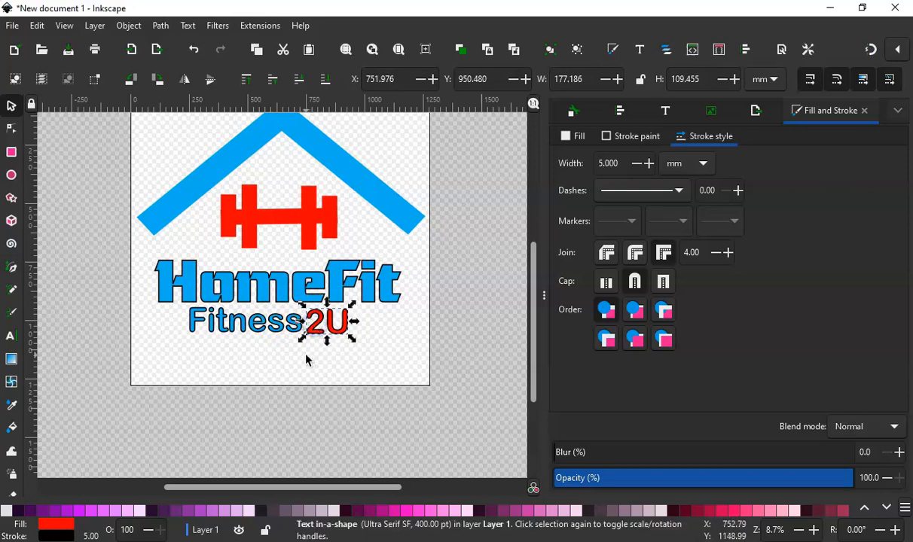
pyautogui.click(306, 356)
pyautogui.click(245, 397)
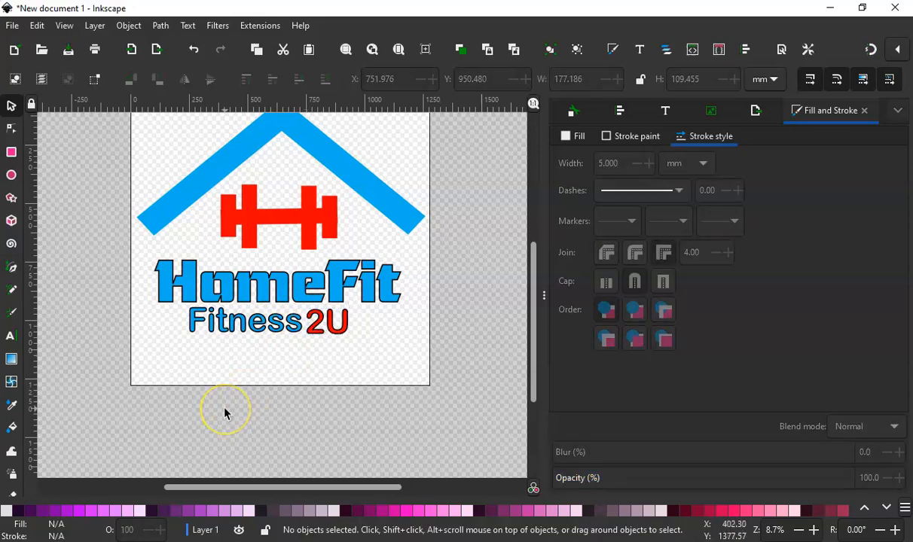
# Duplicate the HomeFit text and place the copy below the Fitness2U line.
pyautogui.click(310, 291)
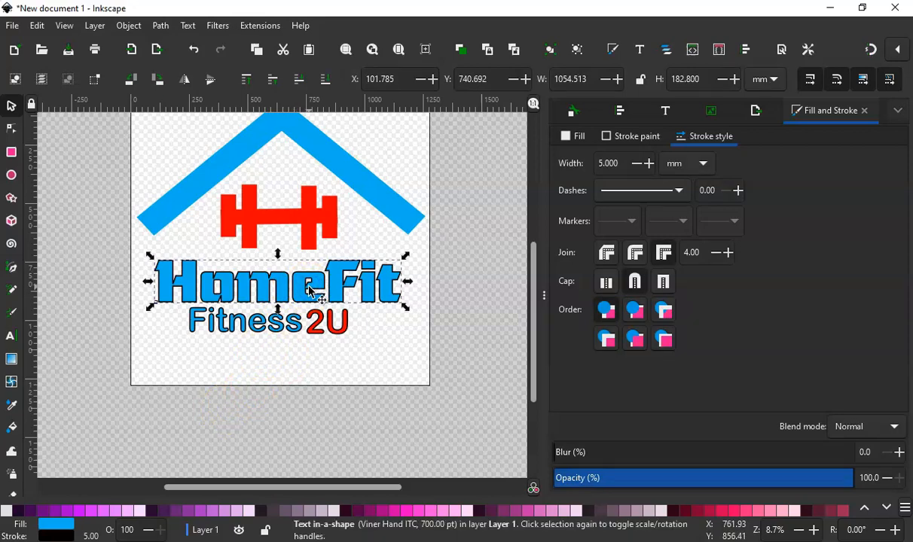
pyautogui.hotkey('ctrl', 'd')
pyautogui.moveTo(312, 292); pyautogui.dragTo(277, 351)
# Trim the original HomeFit text to Home and the copied text to Fit.
pyautogui.click(331, 280)
pyautogui.doubleClick(328, 280)
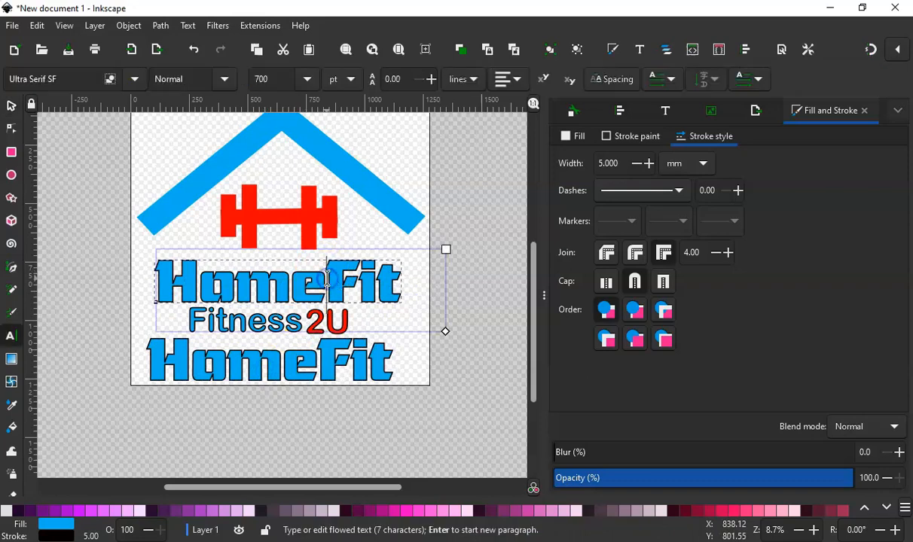
pyautogui.moveTo(326, 282); pyautogui.dragTo(399, 284)
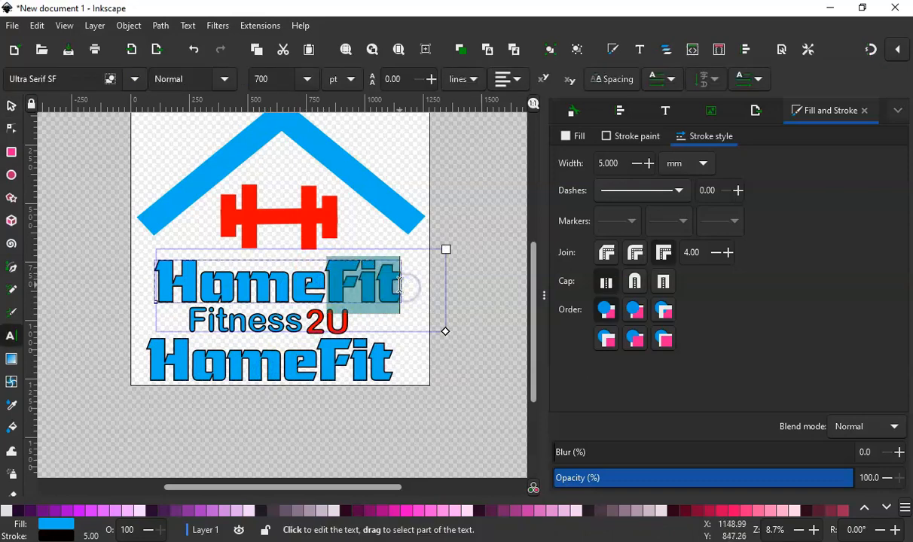
pyautogui.press('BackSpace')
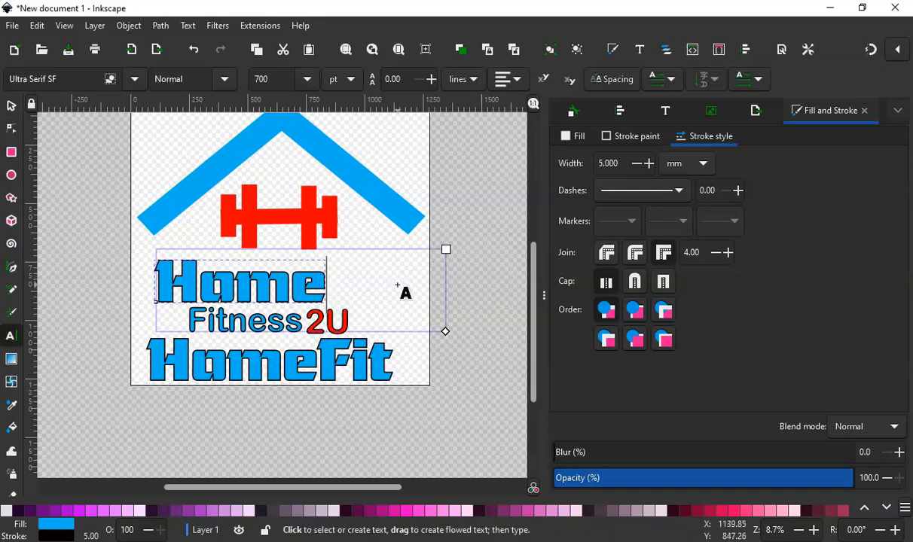
pyautogui.click(318, 360)
pyautogui.moveTo(293, 361); pyautogui.dragTo(153, 351)
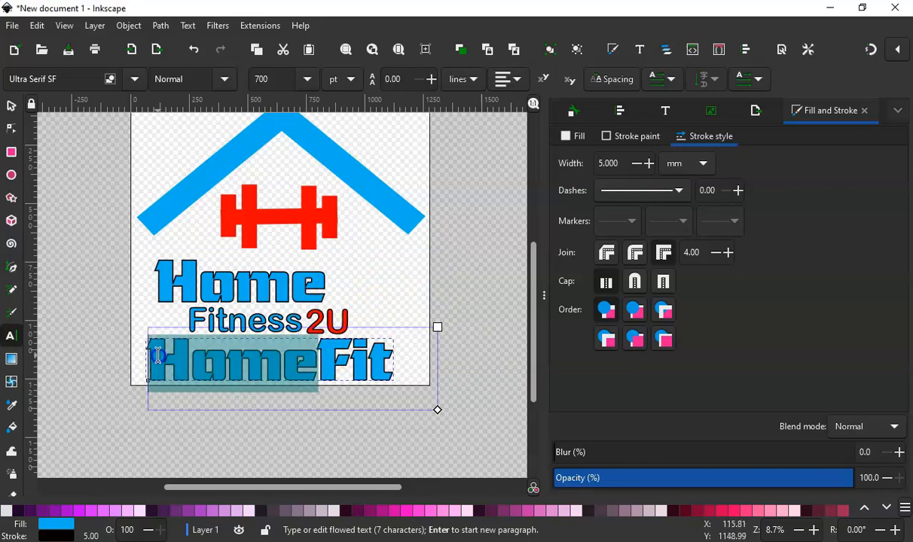
pyautogui.press('BackSpace')
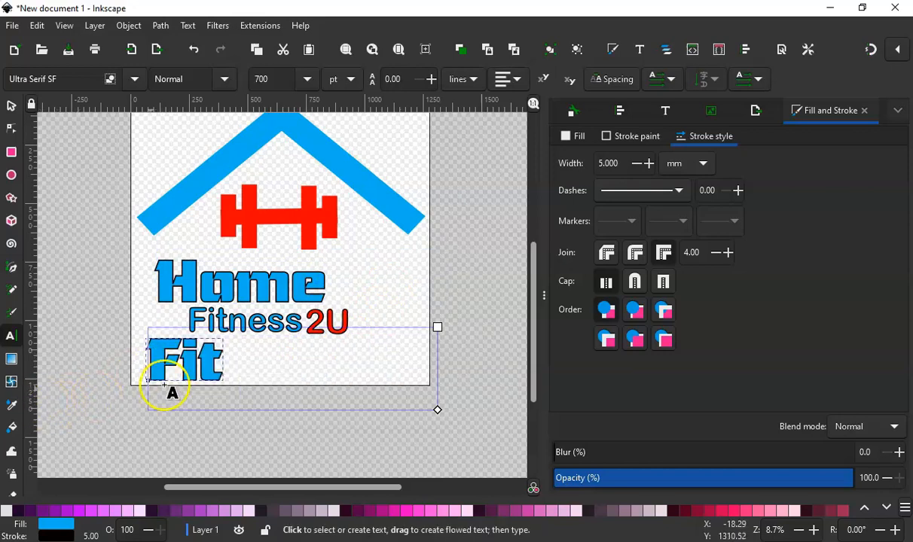
# Fill the Fit text with the red sampled from the dumbbell.
pyautogui.click(218, 362)
pyautogui.moveTo(218, 362); pyautogui.dragTo(144, 352)
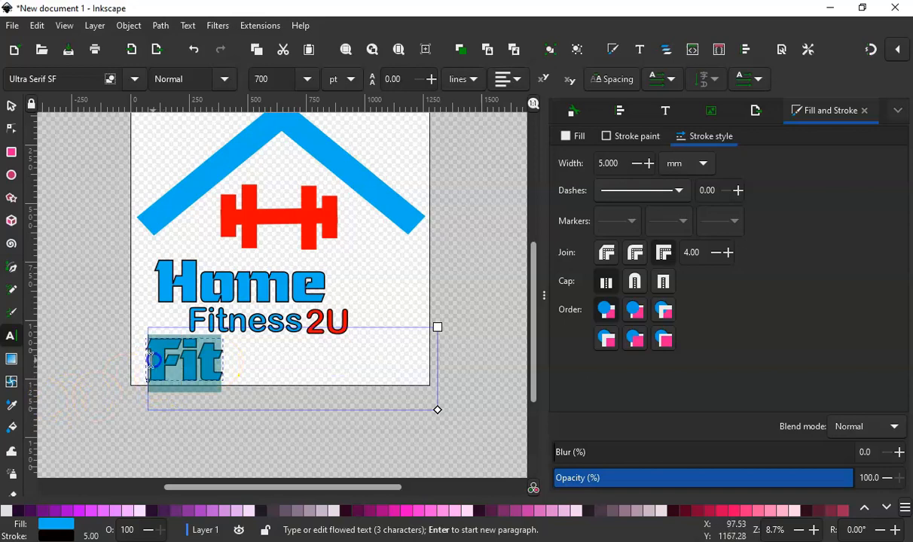
pyautogui.click(13, 405)
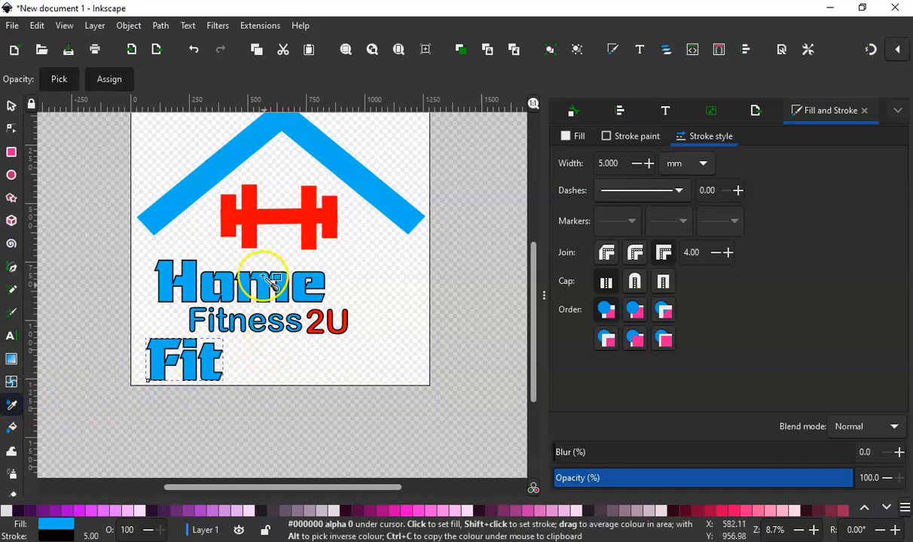
pyautogui.click(254, 225)
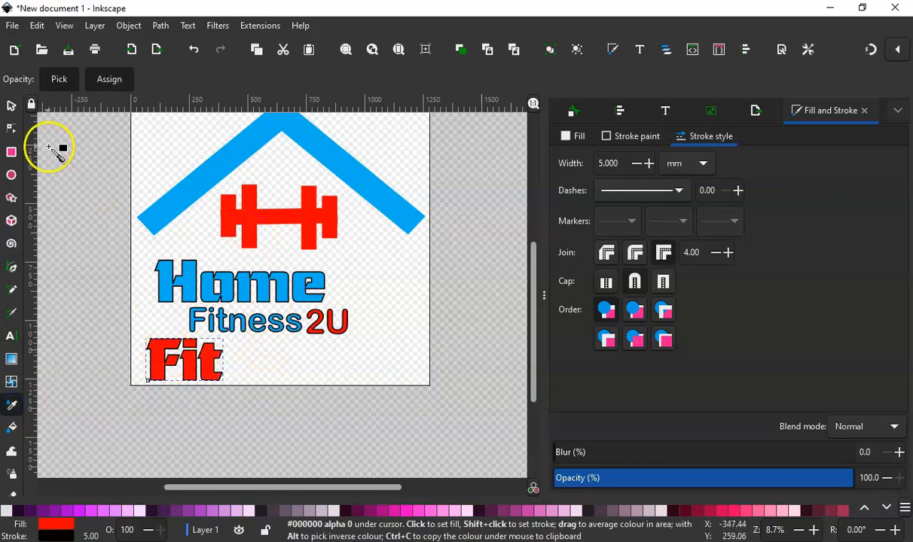
# Move the red Fit text up beside Home to complete the HomeFit line, at about X 844 mm, Y 744 mm.
pyautogui.click(11, 106)
pyautogui.moveTo(158, 361)
pyautogui.mouseDown()
pyautogui.moveTo(326, 287)
pyautogui.moveTo(366, 284)
pyautogui.moveTo(338, 280)
pyautogui.moveTo(346, 279)
pyautogui.mouseUp()
pyautogui.click(369, 359)
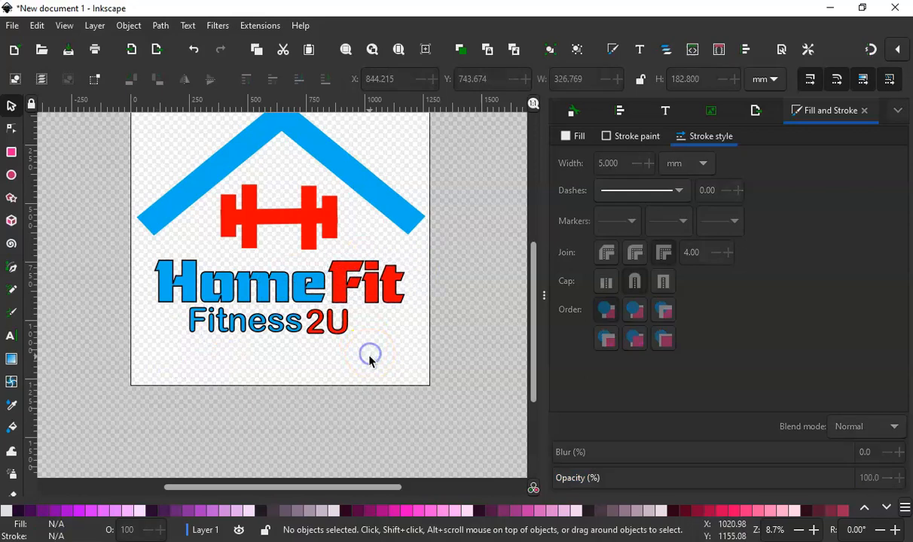
pyautogui.scroll(2, 241, 260)
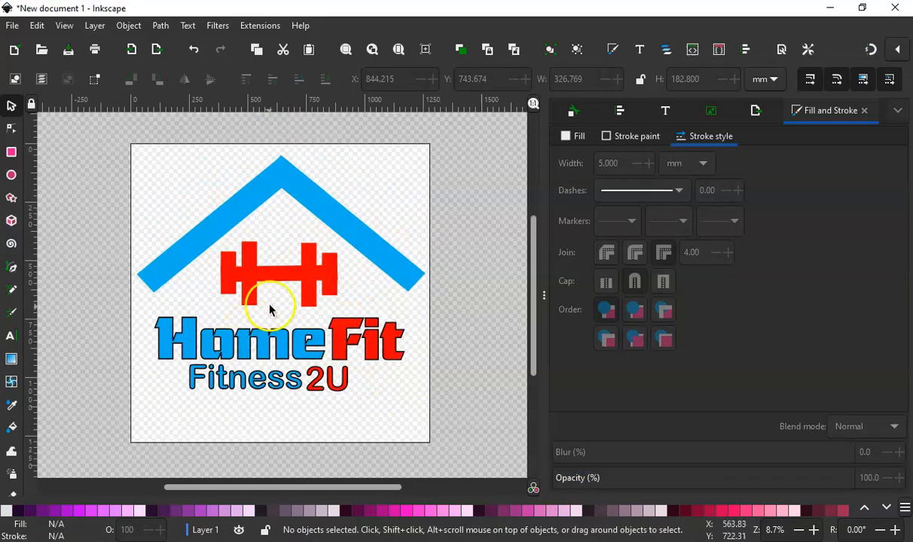